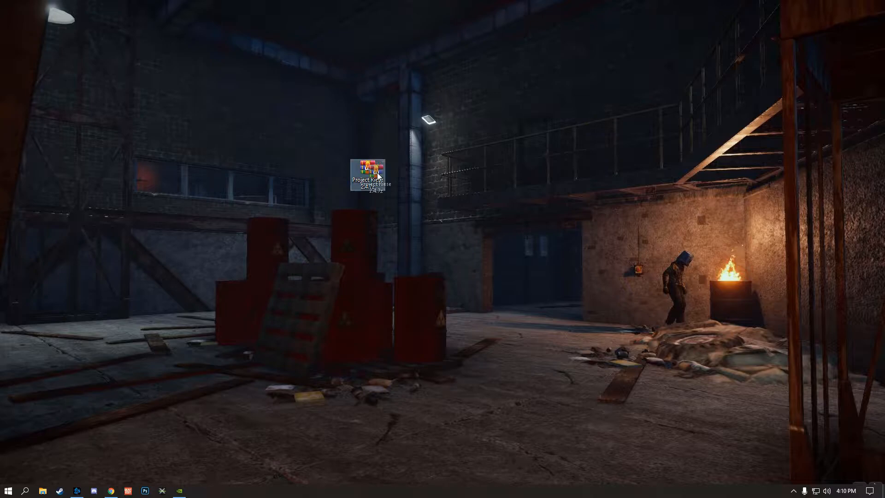
Extract the Project Riese 2.4 folder from the Project Riese 2.4.7z archive to the desktop and close the archive
click(367, 171)
double_click(366, 171)
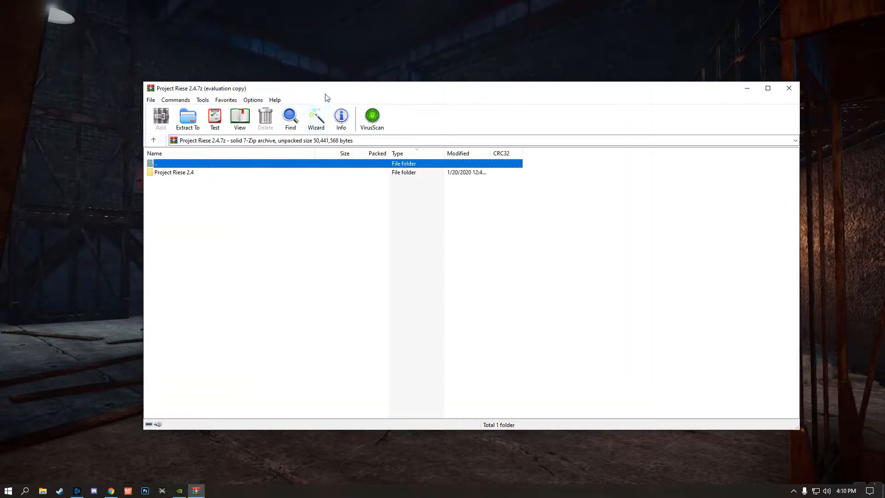
drag(327, 94, 423, 80)
click(265, 163)
drag(270, 166, 190, 63)
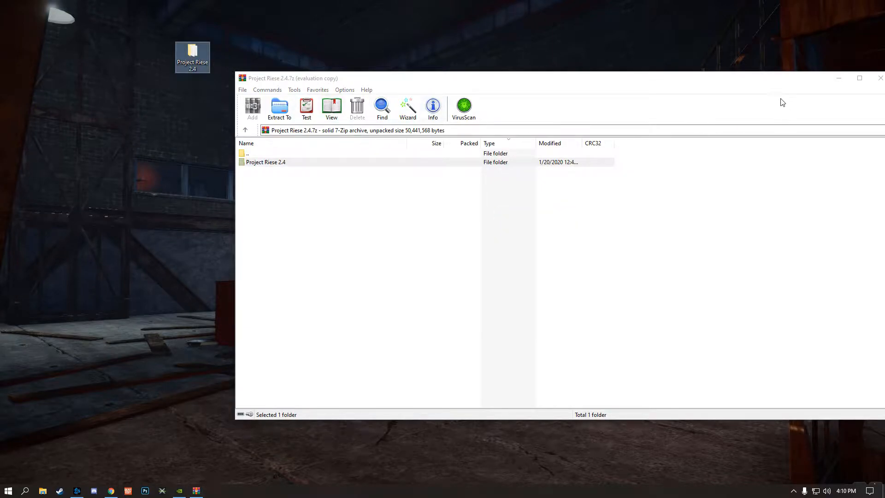
drag(747, 78, 626, 106)
click(757, 110)
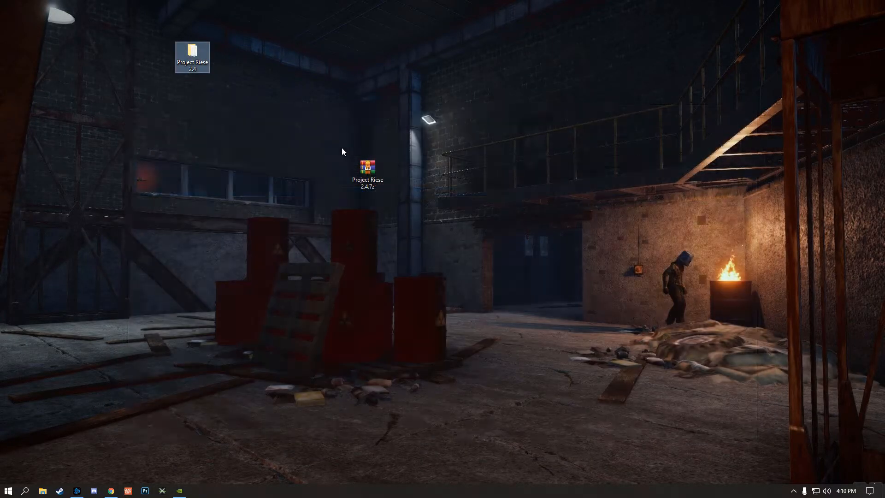
Delete the Project Riese 2.4.7z archive from the desktop and move the extracted folder into its place
drag(341, 148, 419, 212)
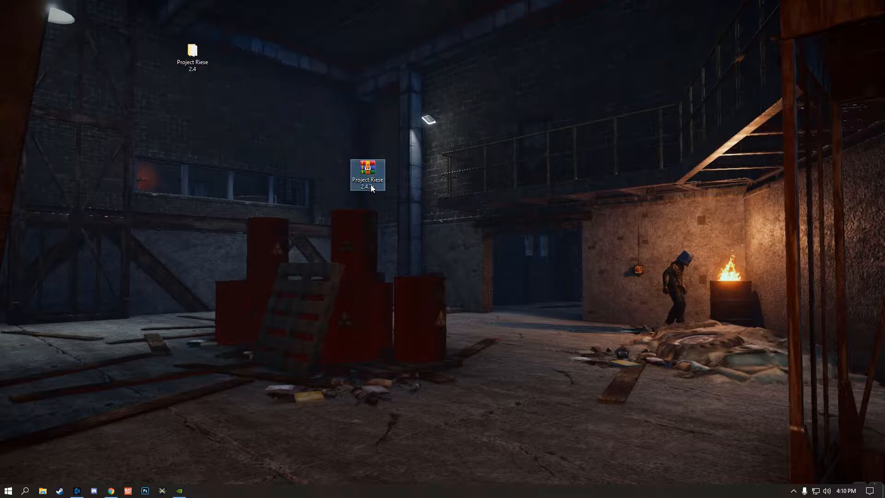
key(Delete)
drag(177, 64, 351, 182)
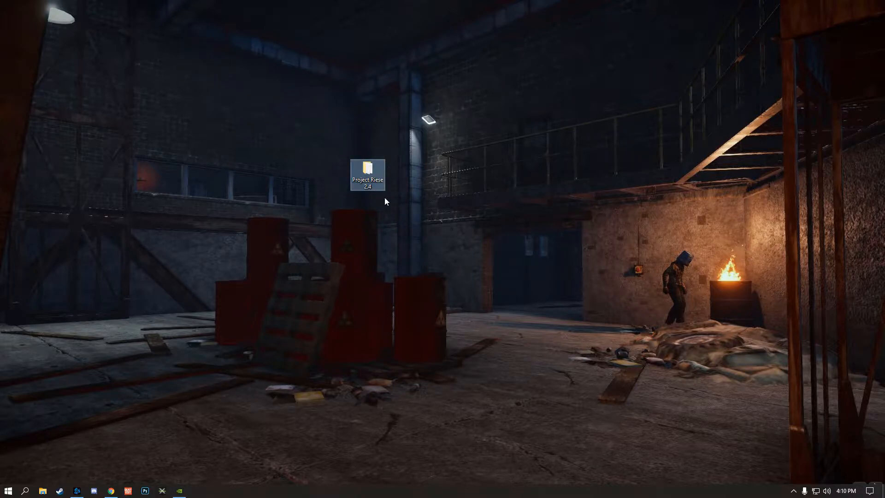
Open the Project Riese 2.4 folder, look over its contents, and go into its Monument Prefab subfolder
double_click(366, 172)
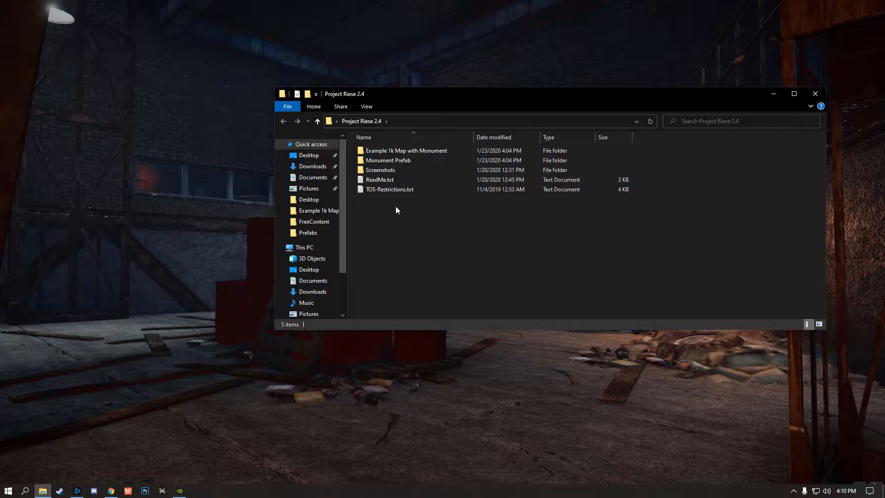
mouse_move(433, 100)
mouse_down()
mouse_move(415, 223)
mouse_move(428, 160)
mouse_move(422, 105)
mouse_up()
key(ctrl+a)
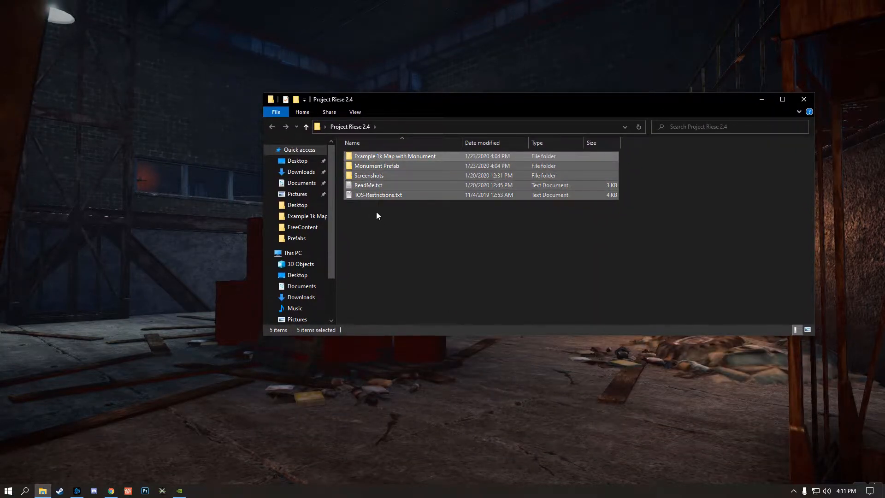
click(376, 241)
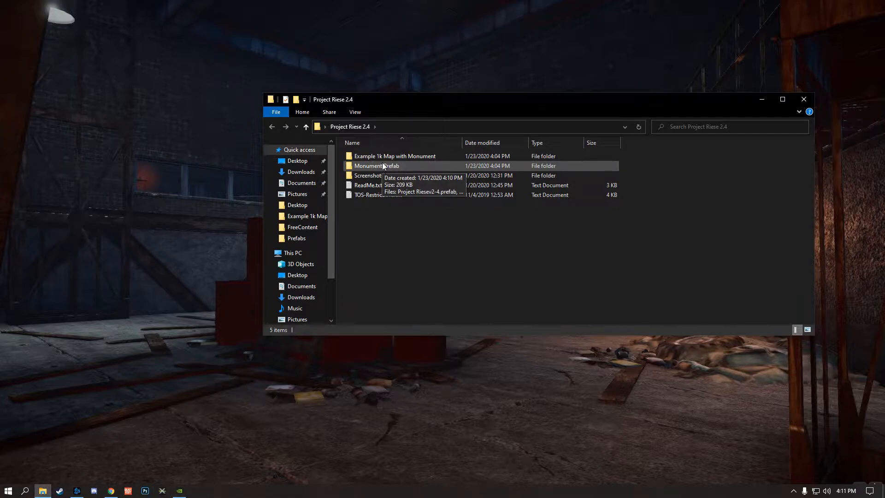
mouse_move(379, 157)
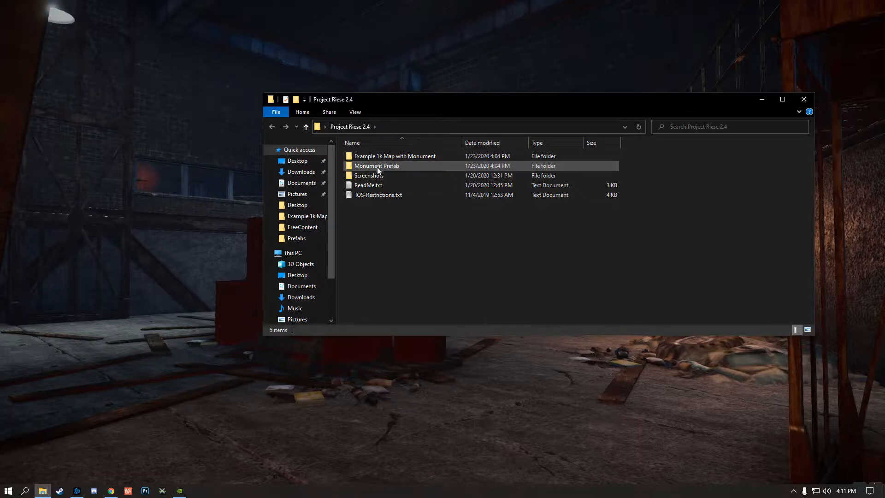
double_click(387, 167)
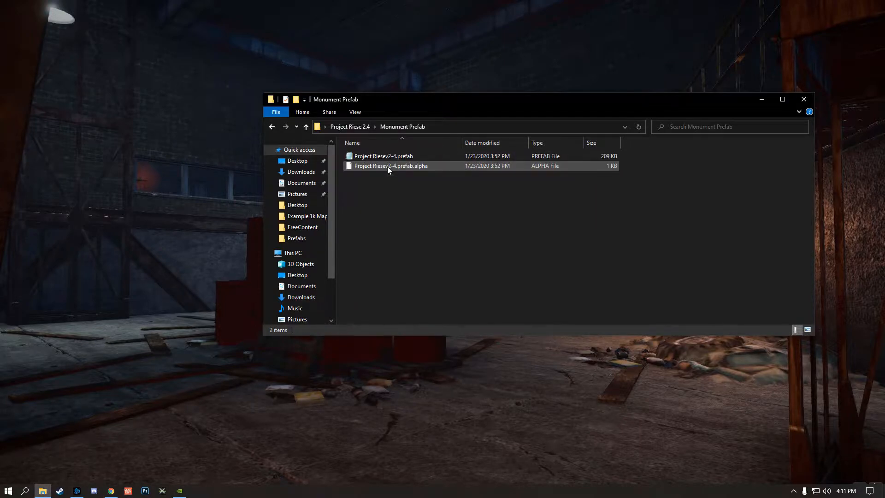
drag(380, 192, 379, 157)
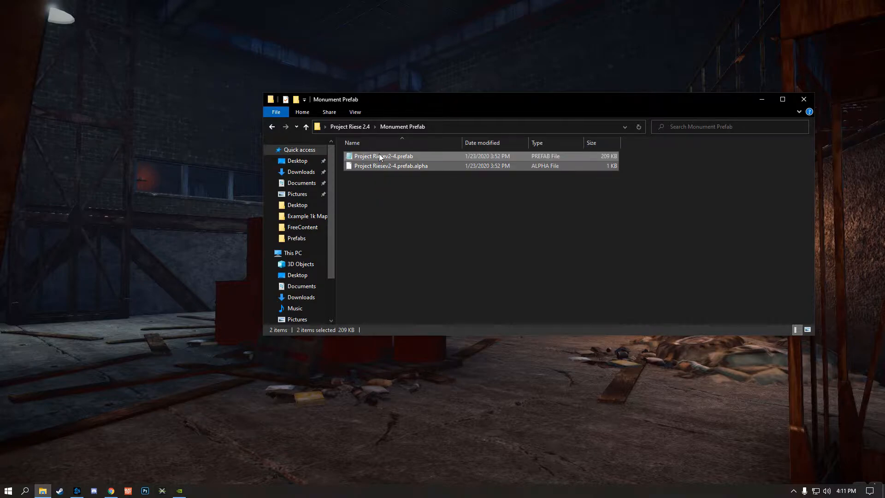
click(384, 197)
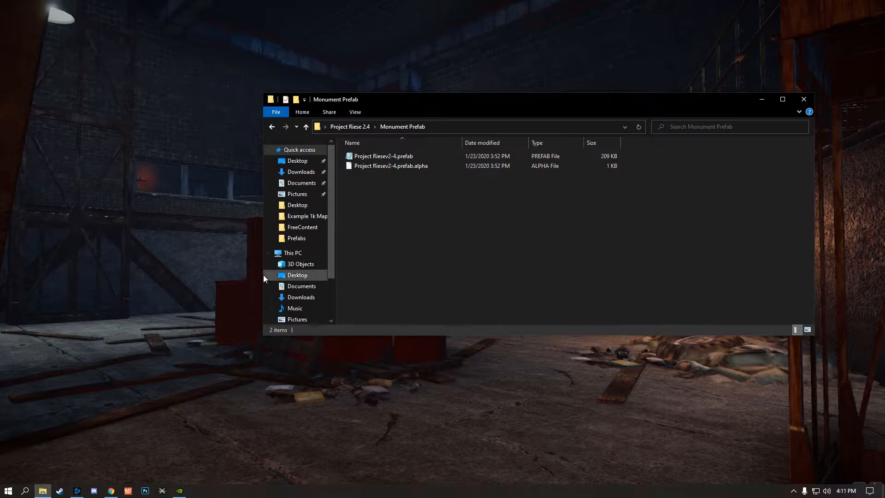
Open a second File Explorer window at C:\Program Files (x86)\RustEdit\CustomPrefabs
click(42, 493)
right_click(42, 491)
click(31, 445)
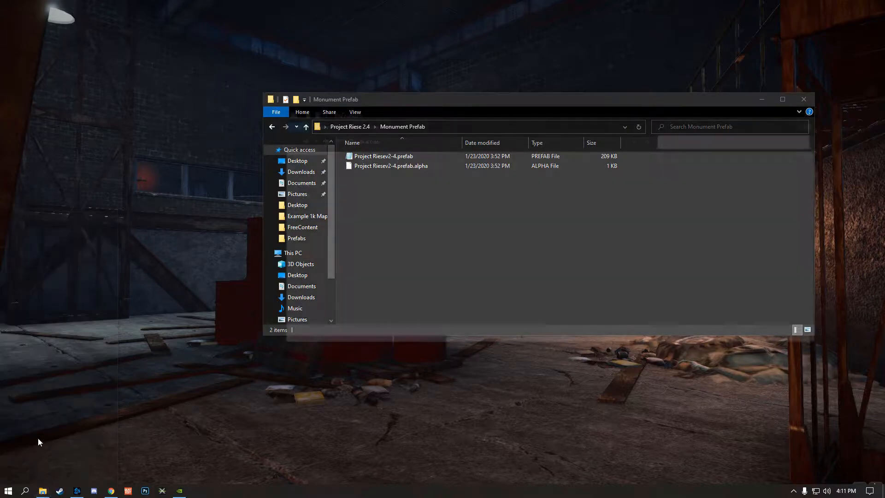
scroll(329, 275, down, 2)
click(313, 302)
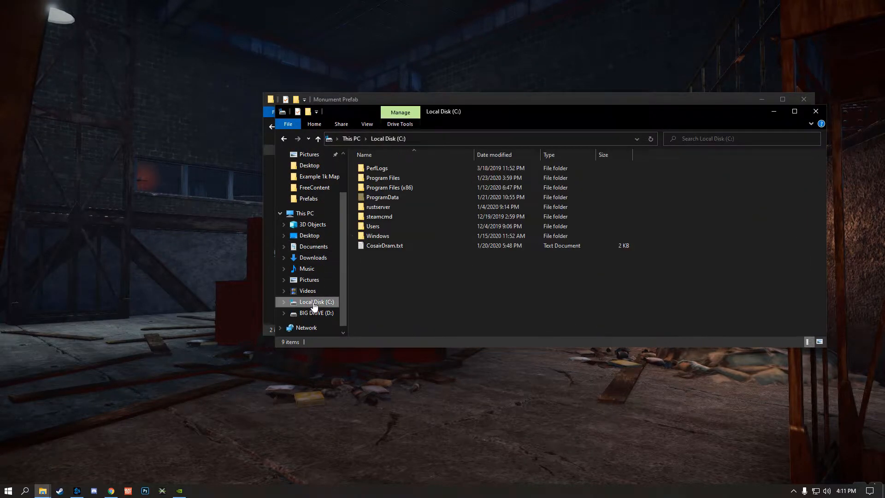
double_click(394, 188)
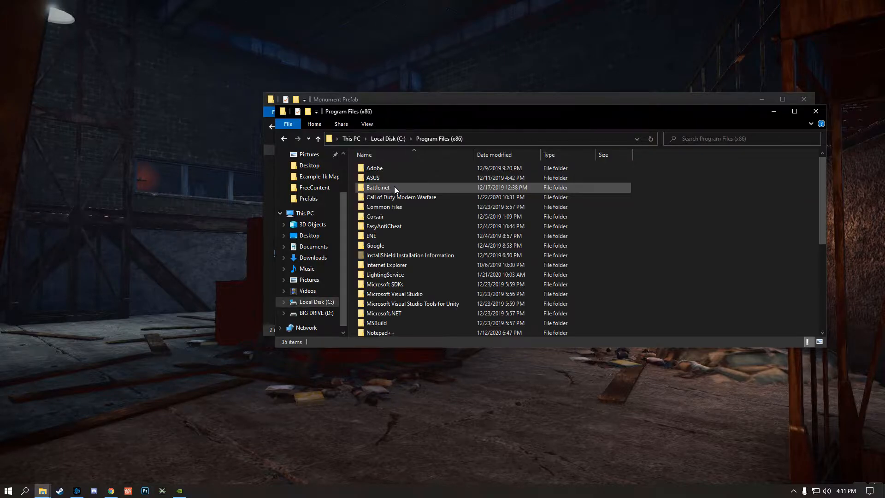
scroll(468, 190, down, 4)
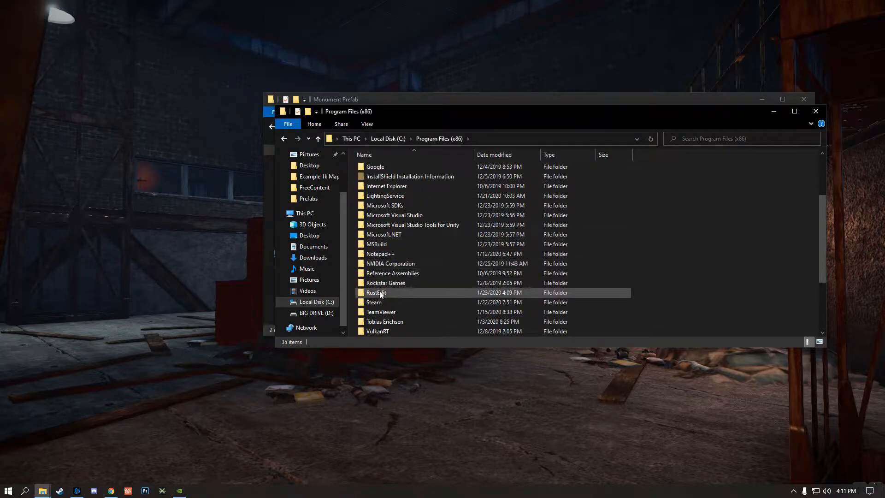
double_click(413, 292)
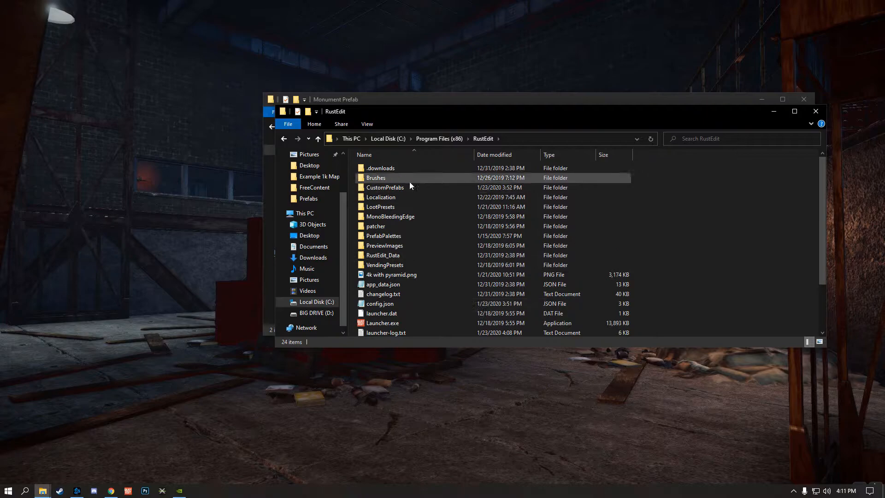
double_click(386, 187)
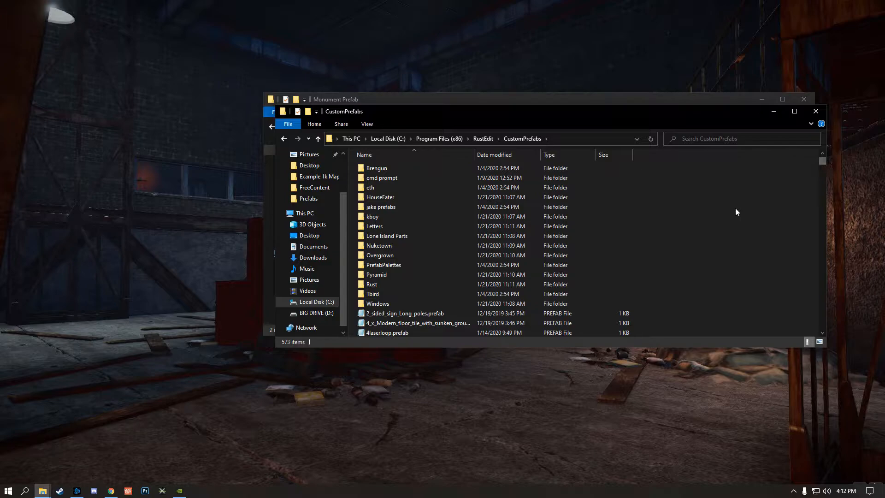
Move Project Riesev2-4.prefab and Project Riesev2-4.prefab.alpha from Monument Prefab into CustomPrefabs, replacing the existing files
drag(534, 118, 383, 154)
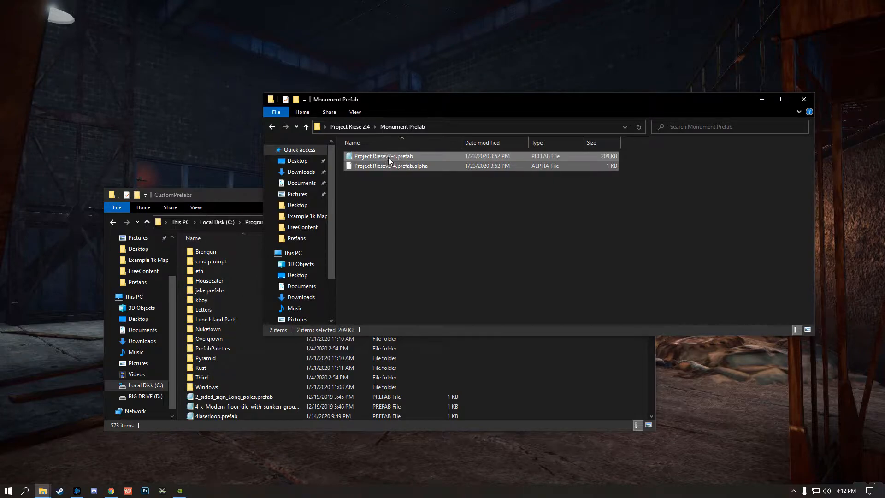
drag(228, 196, 177, 175)
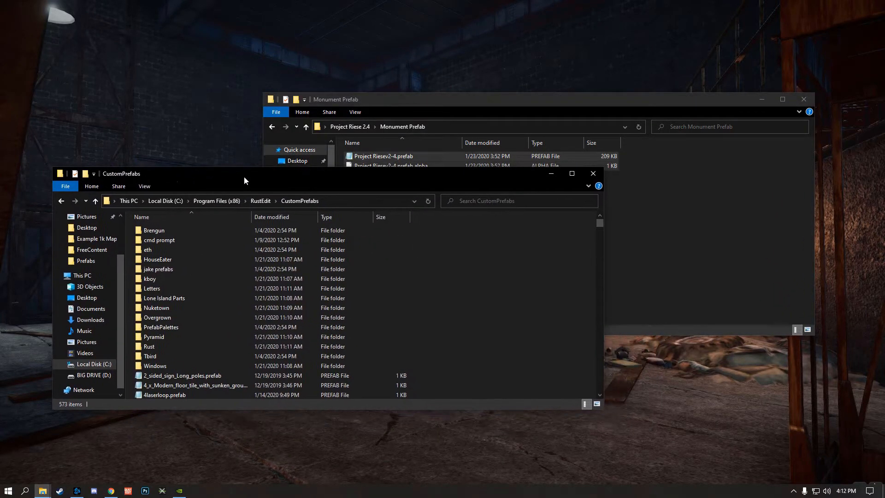
drag(399, 156, 490, 289)
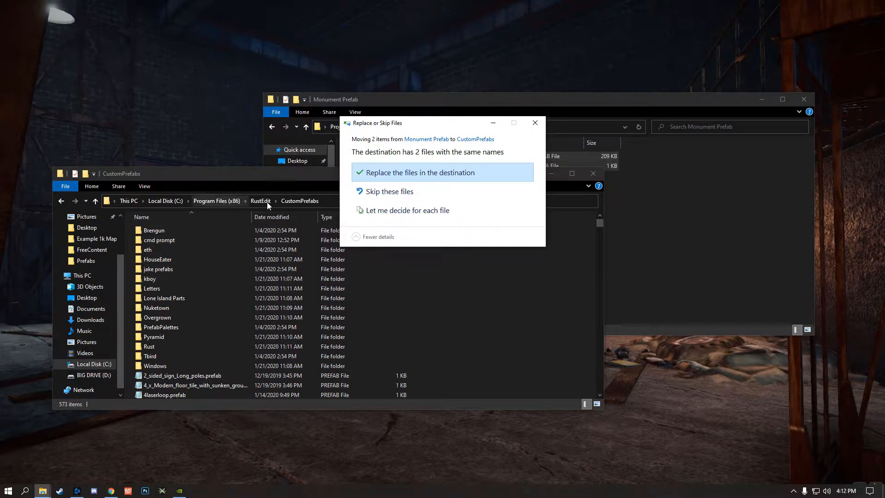
click(393, 177)
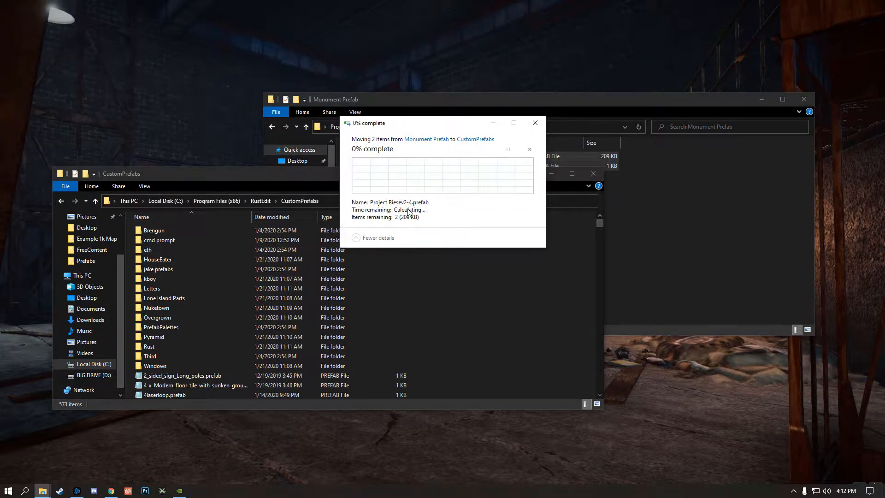
click(415, 203)
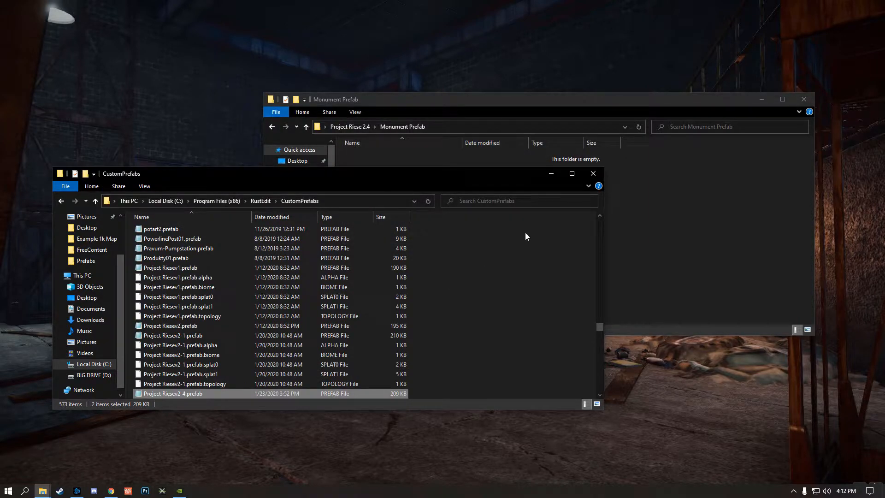
Close both folder windows and move the Project Riese 2.4 folder to the upper edge of the desktop
click(592, 173)
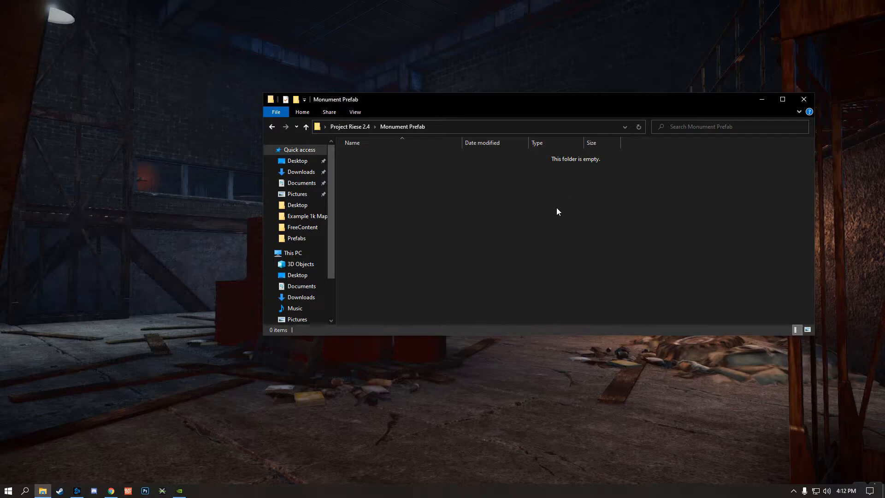
click(803, 101)
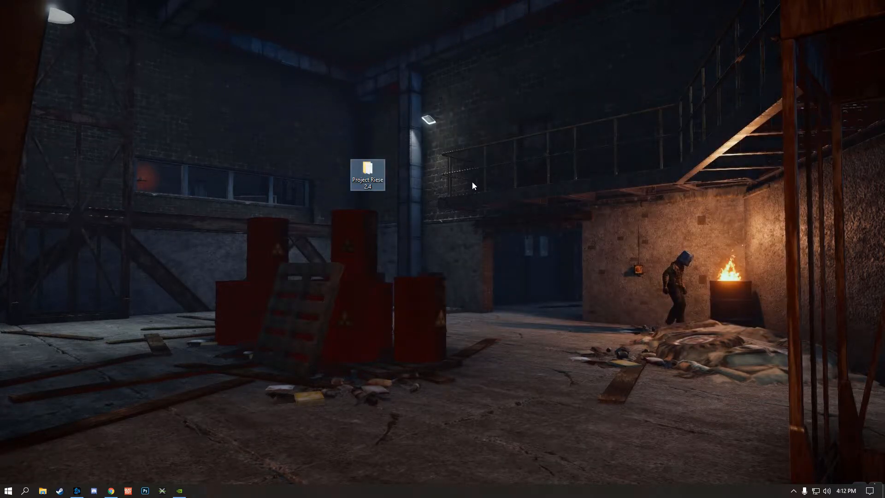
drag(368, 174, 367, 21)
click(411, 88)
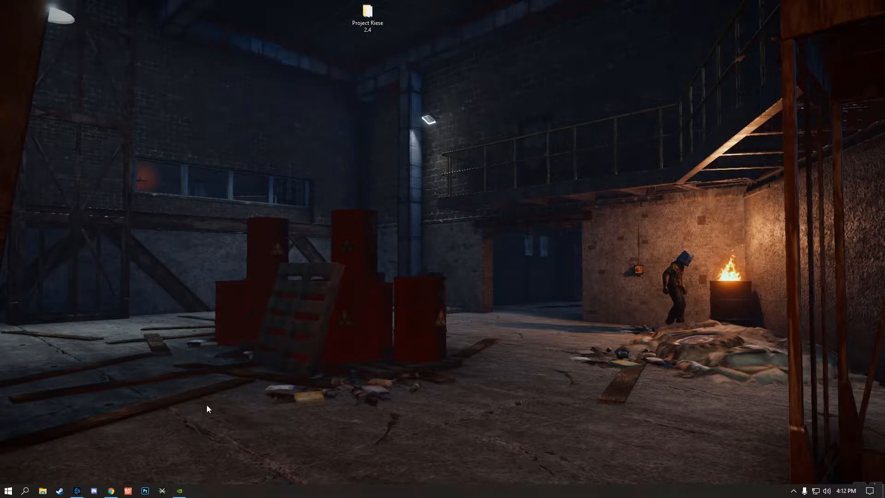
Start the RustEdit launcher, check for updates, and launch the editor
click(127, 491)
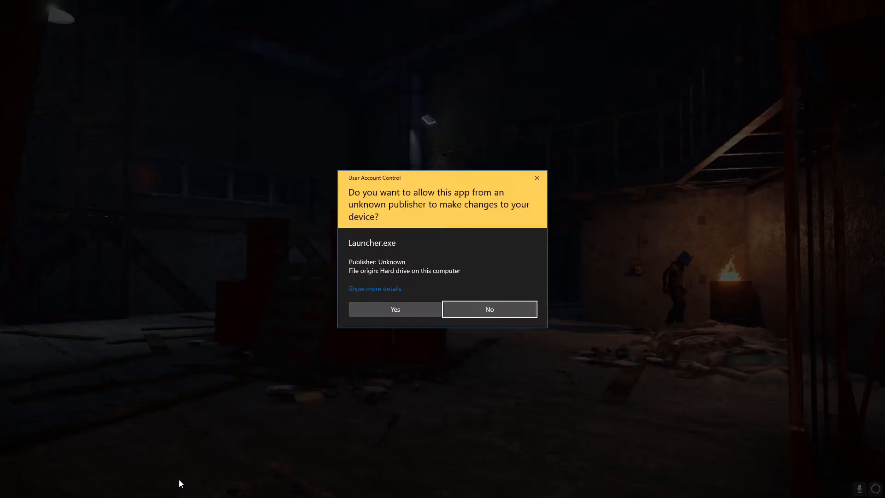
click(385, 309)
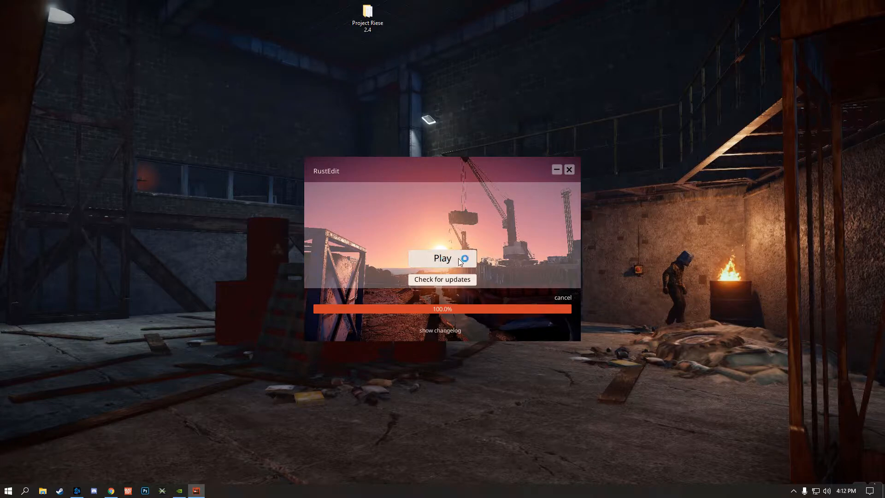
click(440, 280)
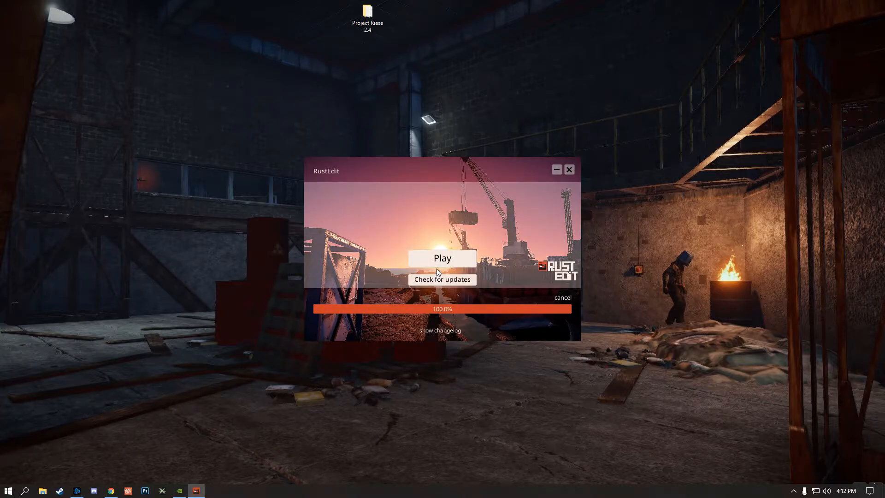
click(437, 259)
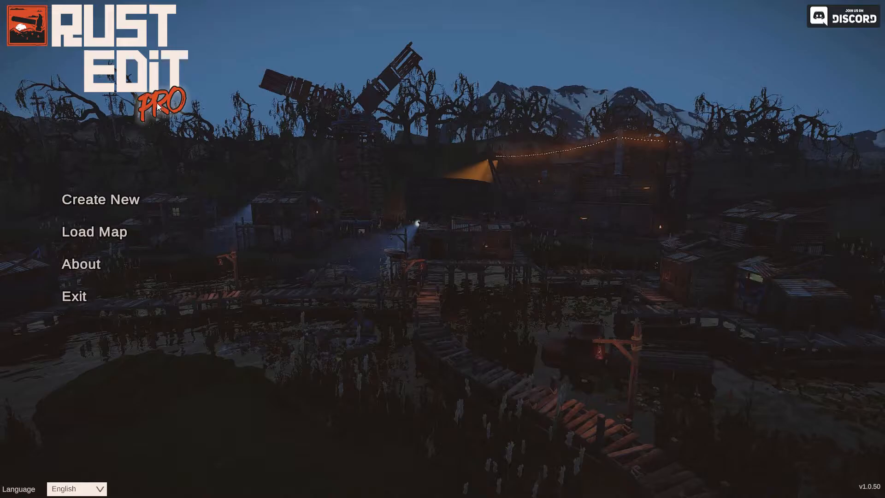
Start choosing a map file to load and browse to C:\Program Files (x86)\Steam
click(103, 232)
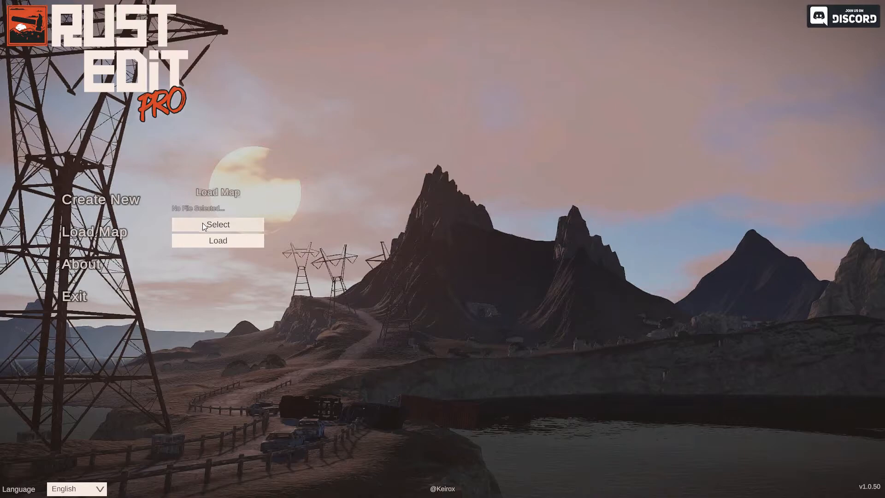
click(206, 225)
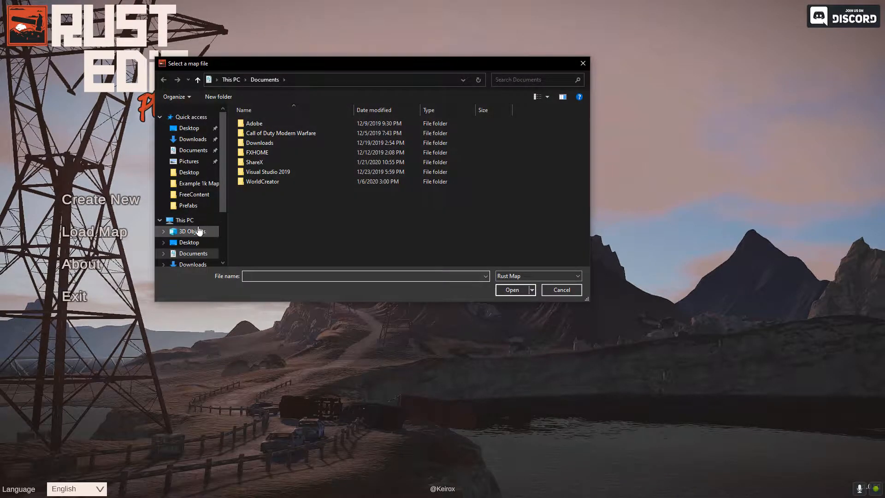
scroll(196, 228, down, 4)
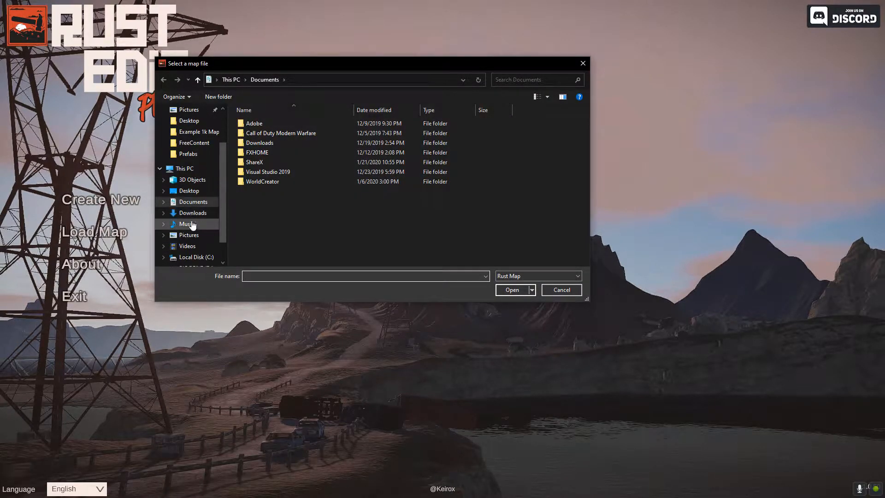
scroll(193, 225, down, 1)
click(196, 246)
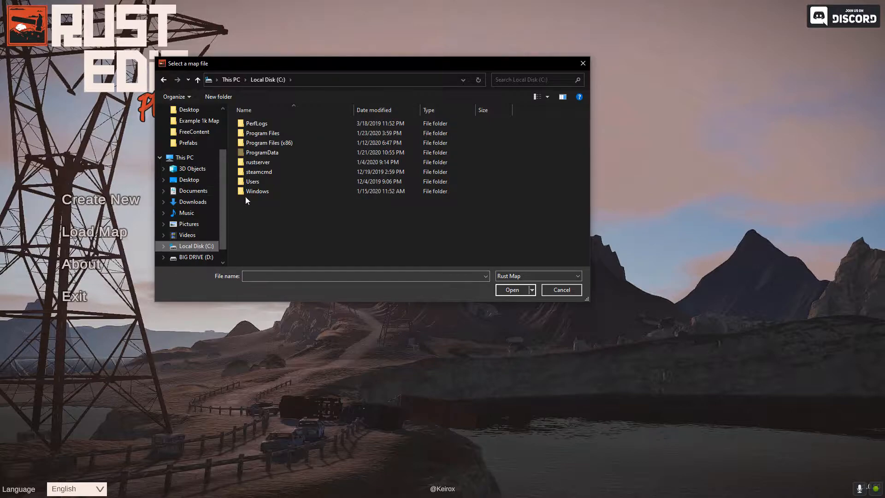
double_click(270, 144)
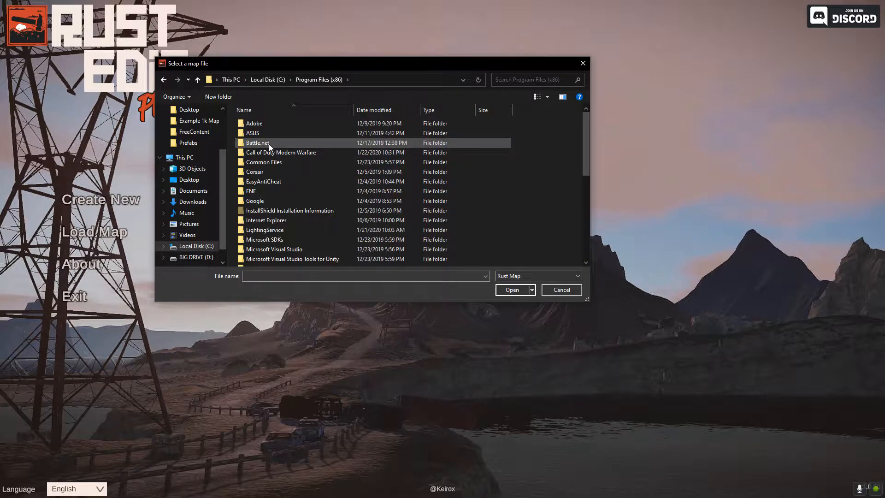
scroll(292, 176, down, 6)
double_click(269, 195)
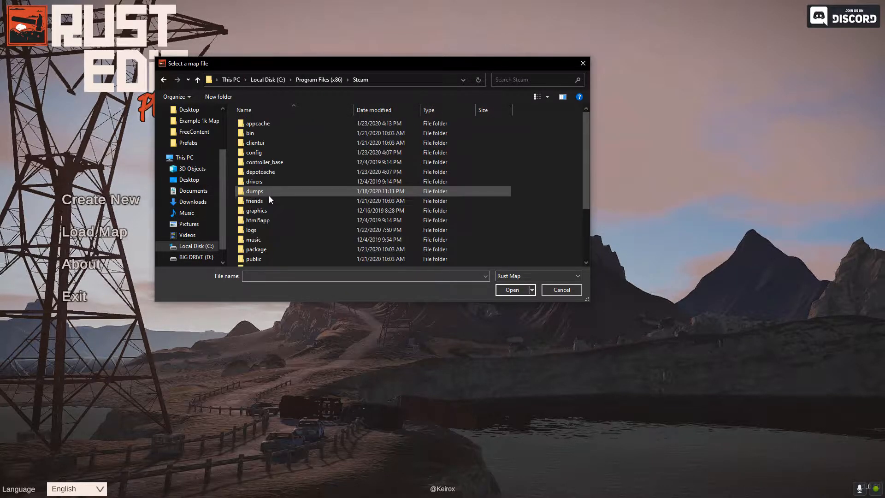
Select proceduralmap.4000.5410113.188.map from Steam's steamapps\common\Rust\maps folder and load it
scroll(278, 189, down, 2)
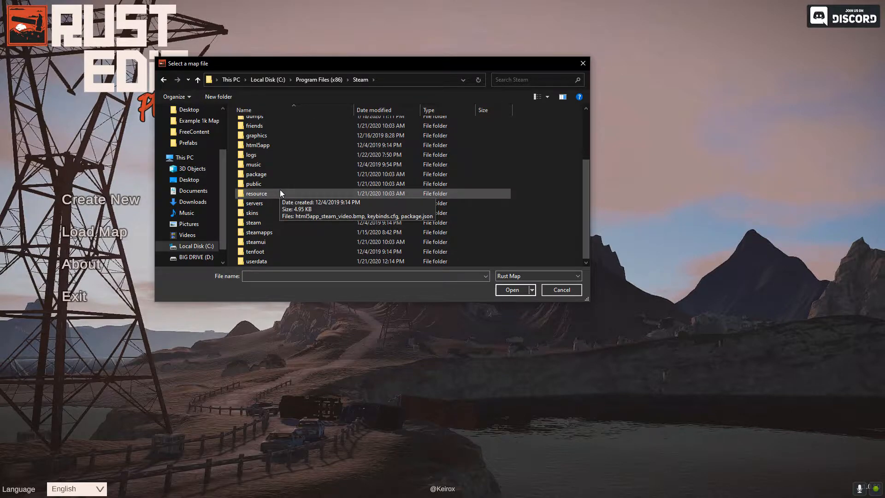
double_click(271, 232)
double_click(259, 123)
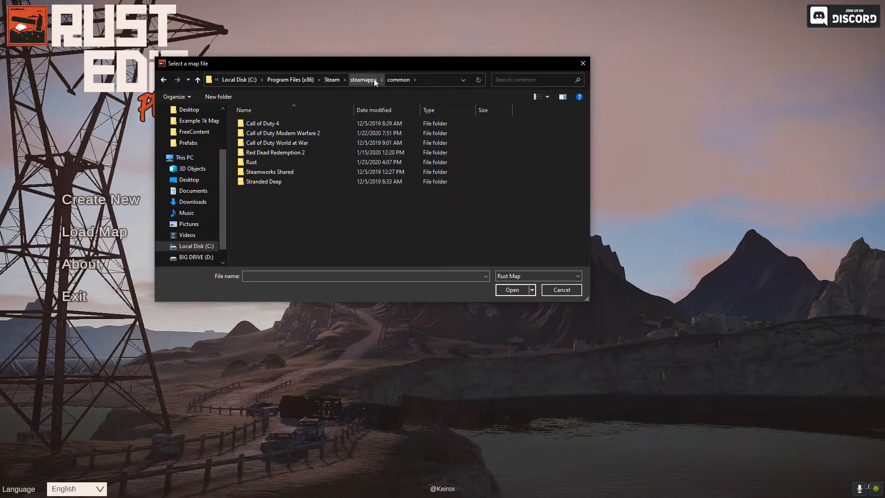
double_click(266, 162)
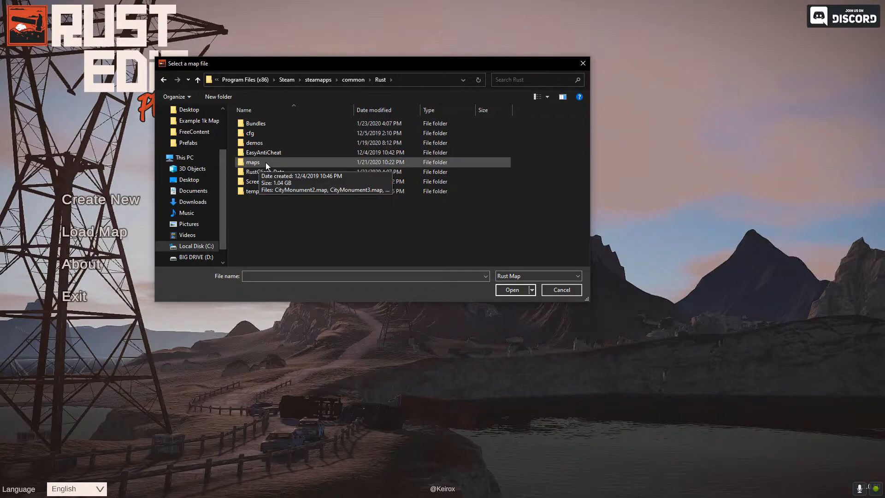
double_click(265, 163)
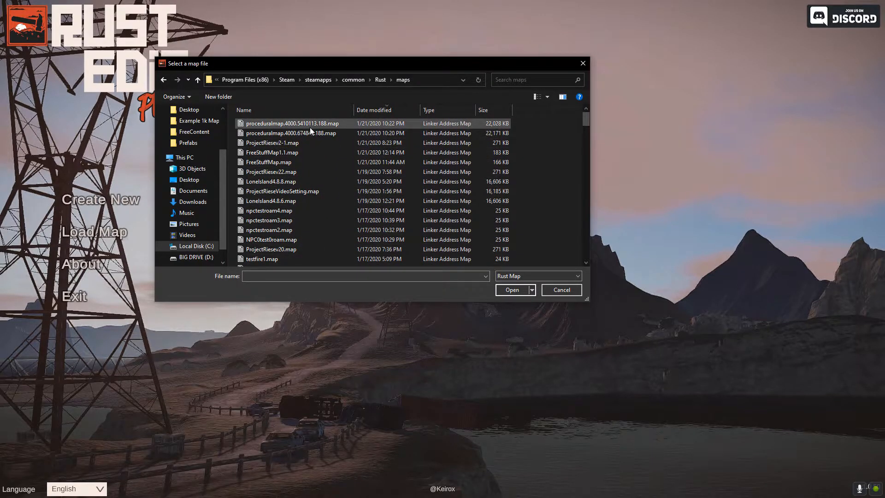
double_click(299, 123)
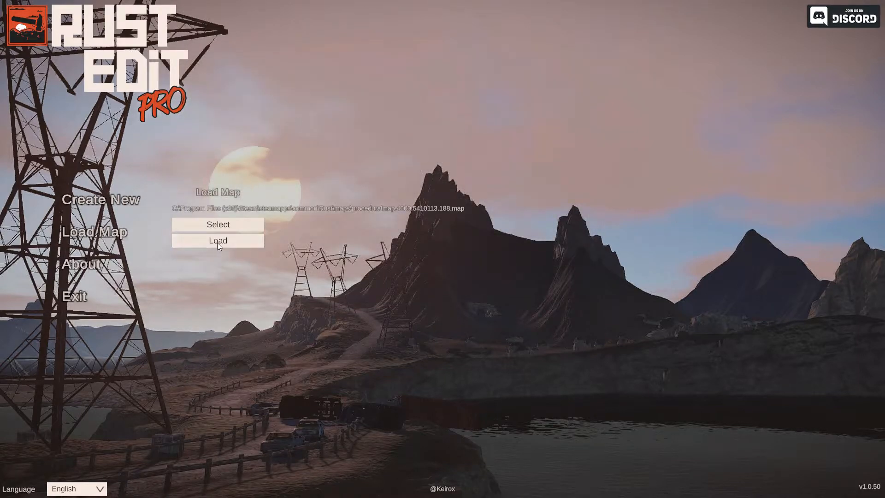
click(218, 242)
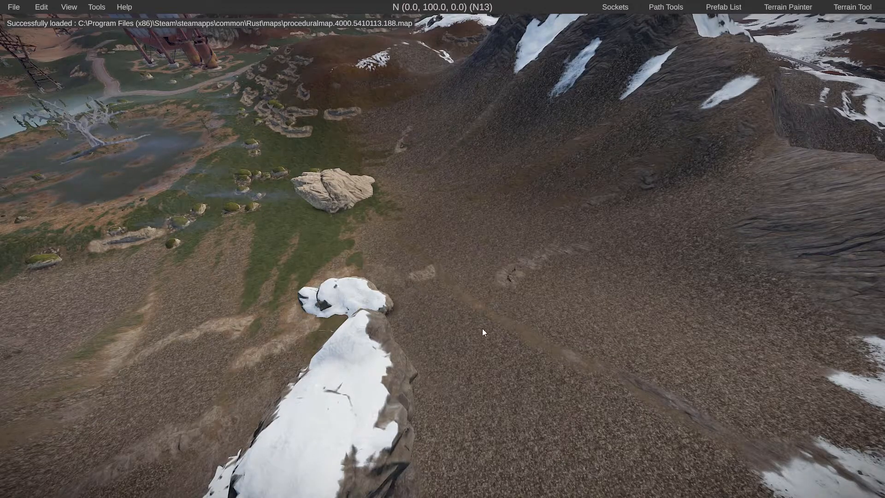
Fly over the map to examine its terrain and monuments, ending near the gas station in grid X19
right_drag(482, 328, 60, 275)
key(w)
key(e)
key(s)
right_drag(443, 249, 37, 257)
key(a)
key(w)
key(w)
key(w)
key(w)
key(w)
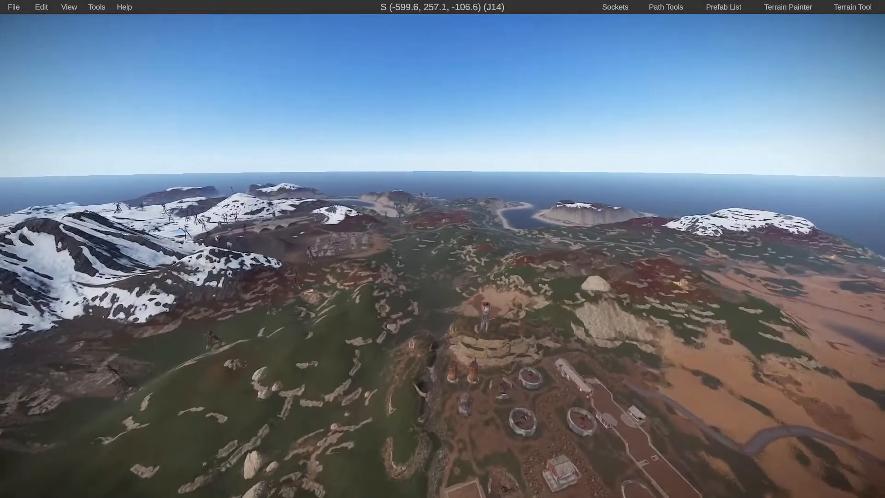
key(w)
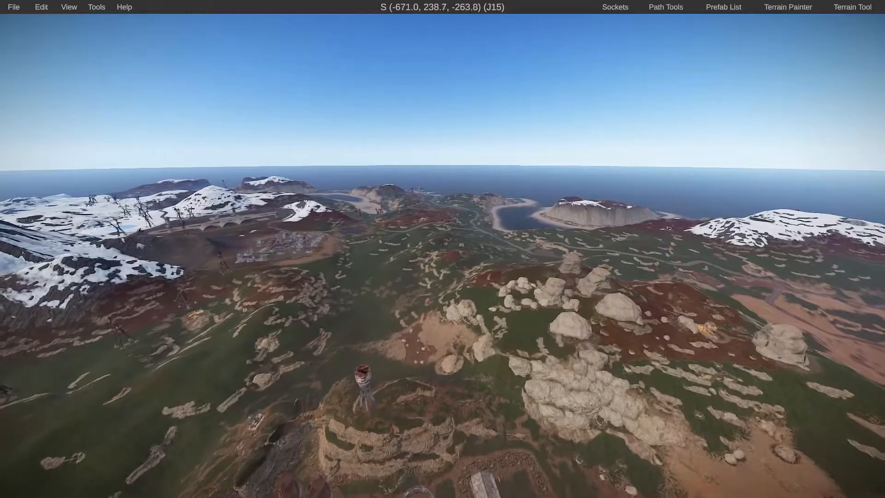
key(w)
mouse_move(37, 258)
right_down()
mouse_move(144, 265)
mouse_move(23, 259)
mouse_move(39, 262)
right_up()
key(a)
key(s)
key(w)
key(d)
key(space)
key(w)
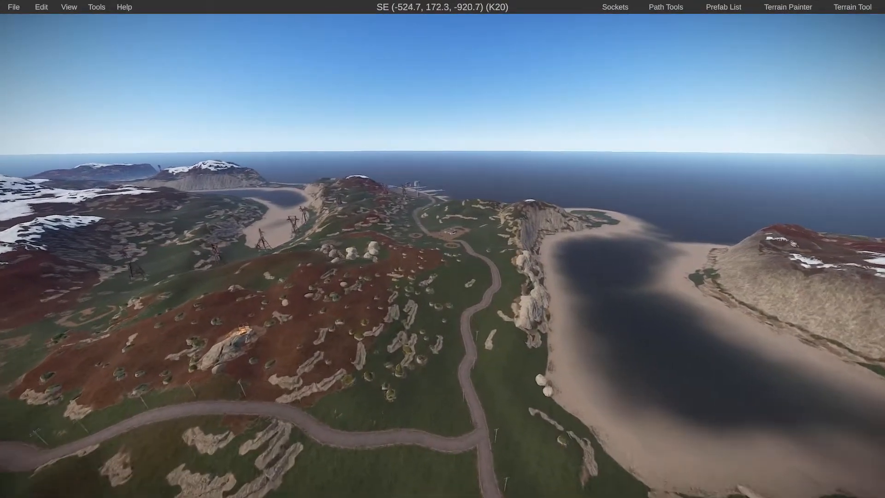
key(a)
key(space)
right_drag(40, 261, 1, 261)
key(d)
key(space)
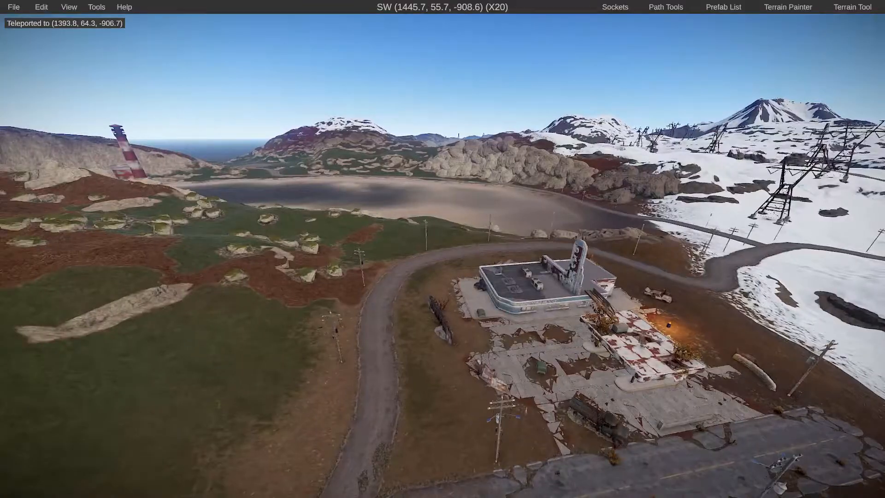
key(w)
right_drag(443, 249, 549, 252)
key(a)
key(a)
key(s)
key(w)
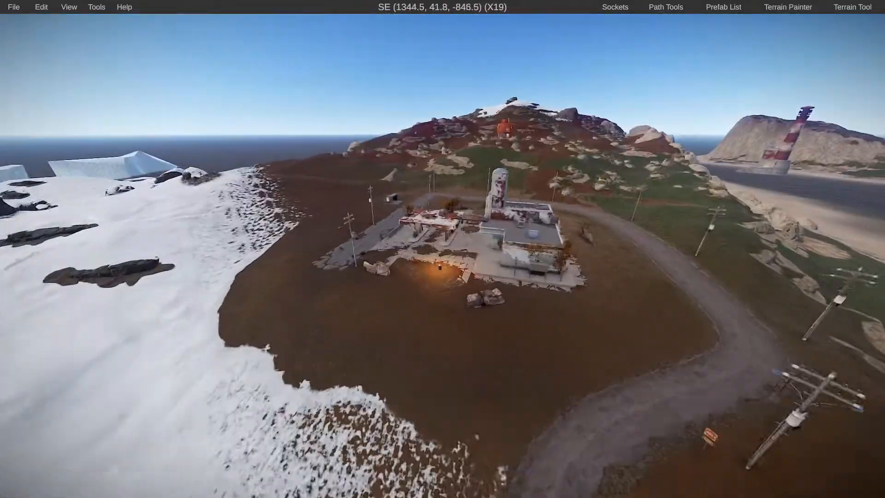
Delete the Gas Station 1 monument in grid X19
right_drag(443, 249, 457, 236)
key(a)
key(w)
key(space)
key(a)
key(w)
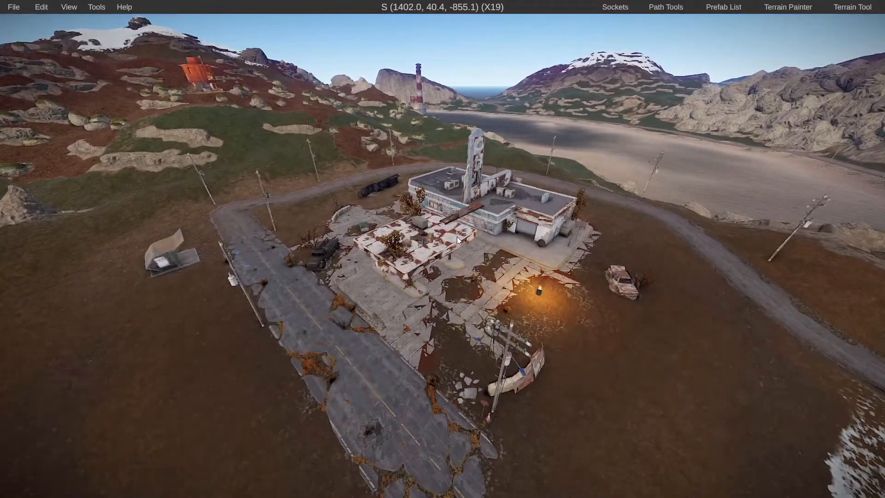
click(457, 236)
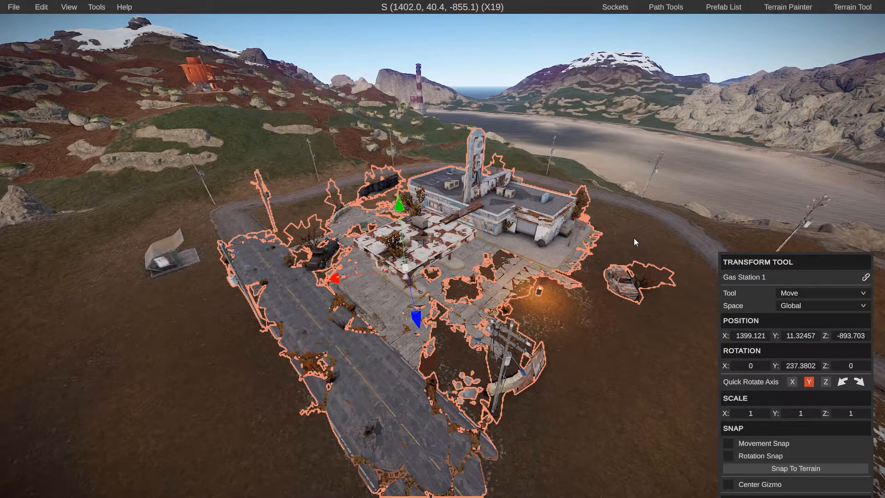
key(Delete)
Delete the small leftover prefab beside the former gas station's road
right_drag(513, 259, 429, 245)
key(s)
key(d)
key(w)
click(420, 231)
key(Delete)
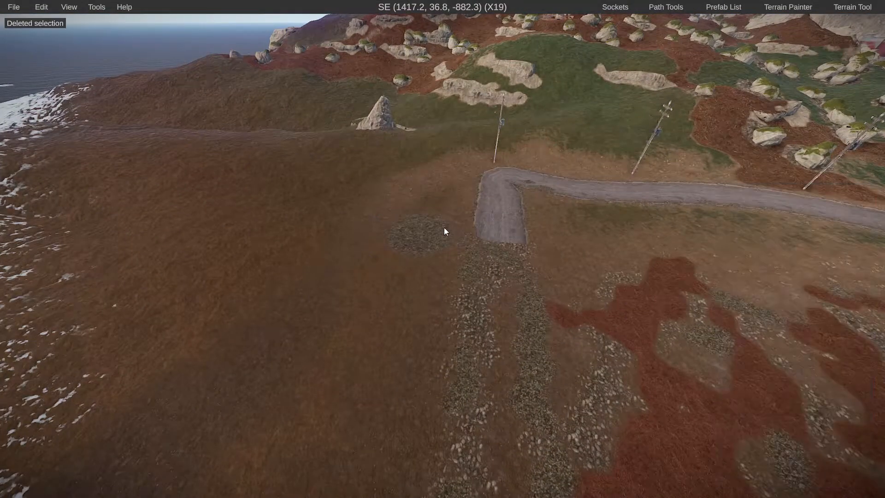
Erase the terrain hole at the former gas station using the Terrain Painter's Alpha layer and Eraser tool
right_drag(387, 259, 392, 276)
key(s)
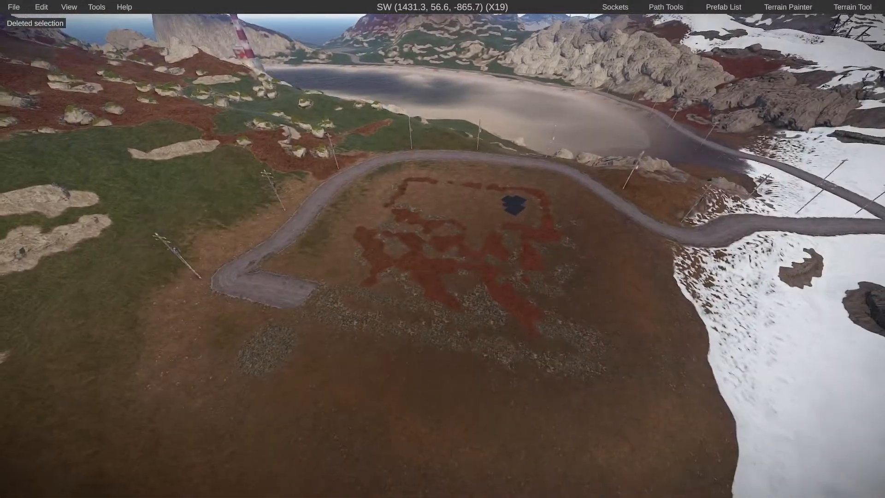
right_drag(495, 213, 482, 230)
key(w)
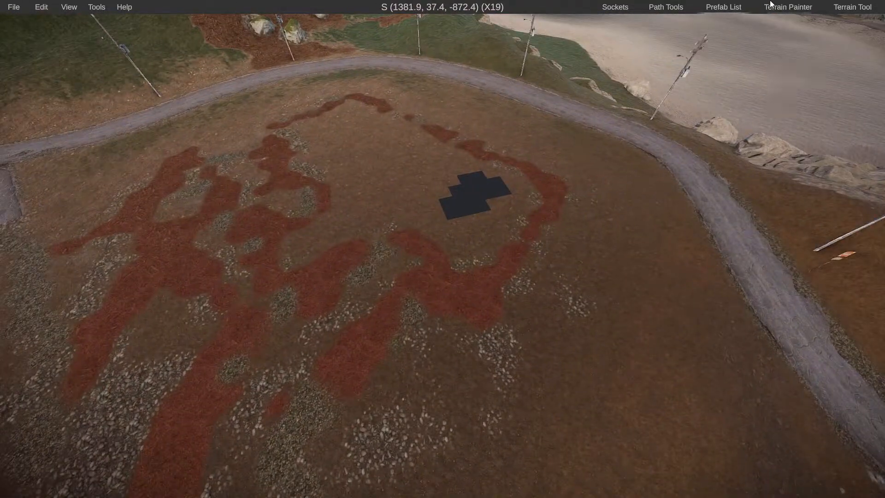
click(784, 6)
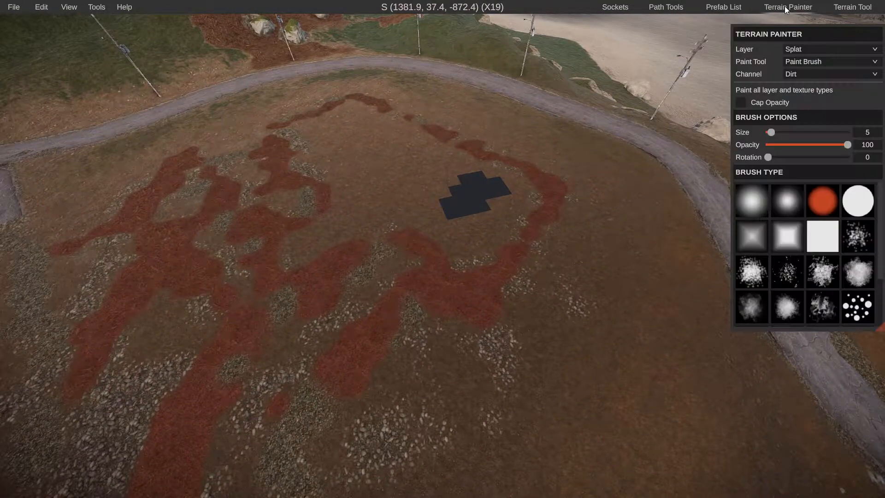
click(797, 49)
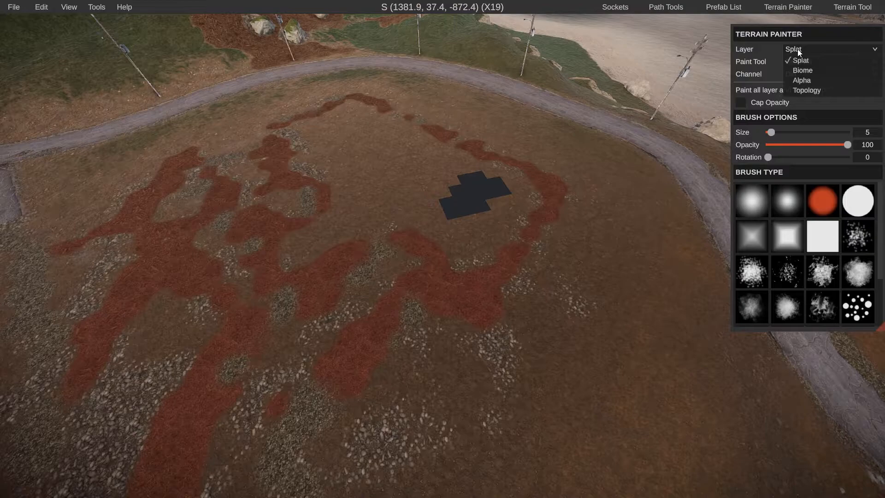
click(798, 79)
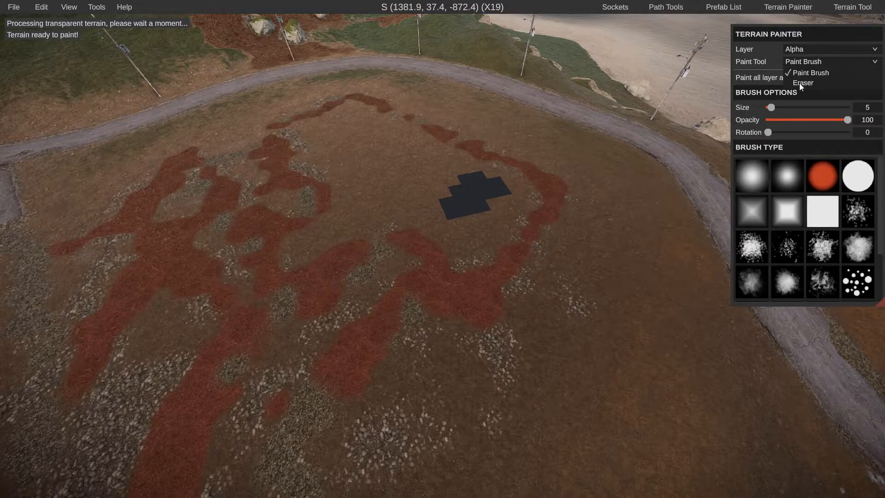
click(799, 83)
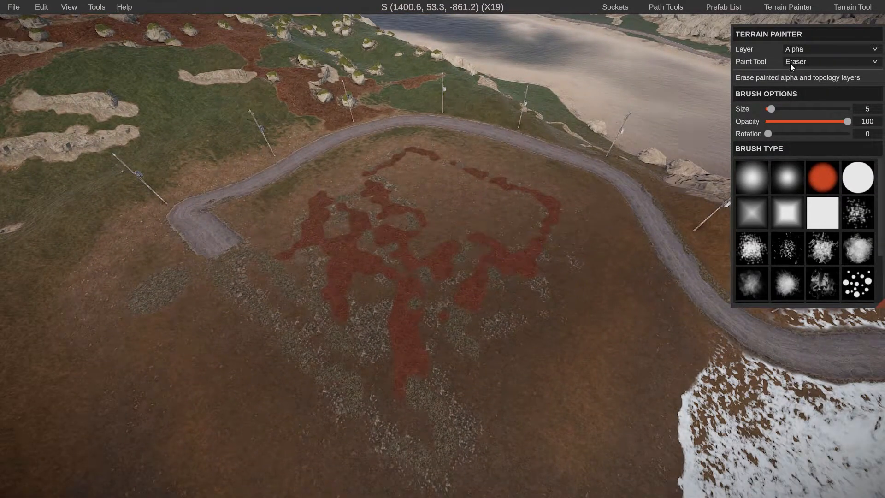
Set the Terrain Painter to Paint Brush on the Splat layer with the Dirt channel and brush size 16
click(792, 58)
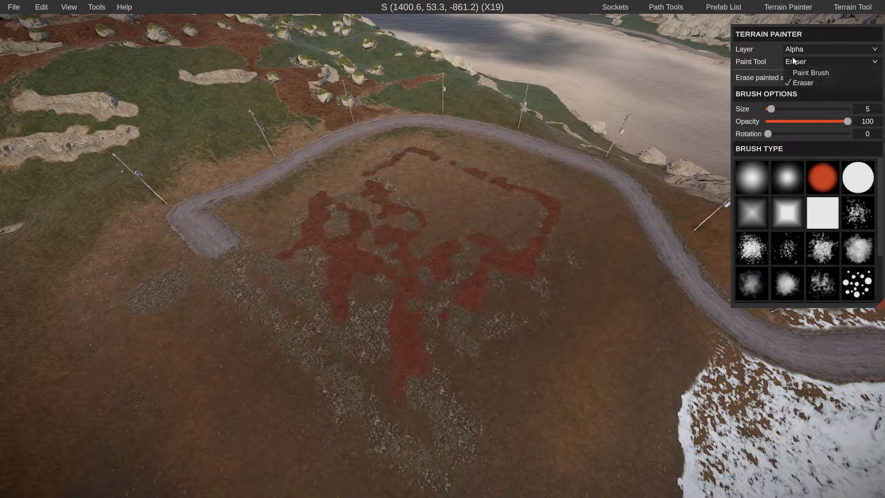
click(799, 73)
click(803, 50)
click(801, 61)
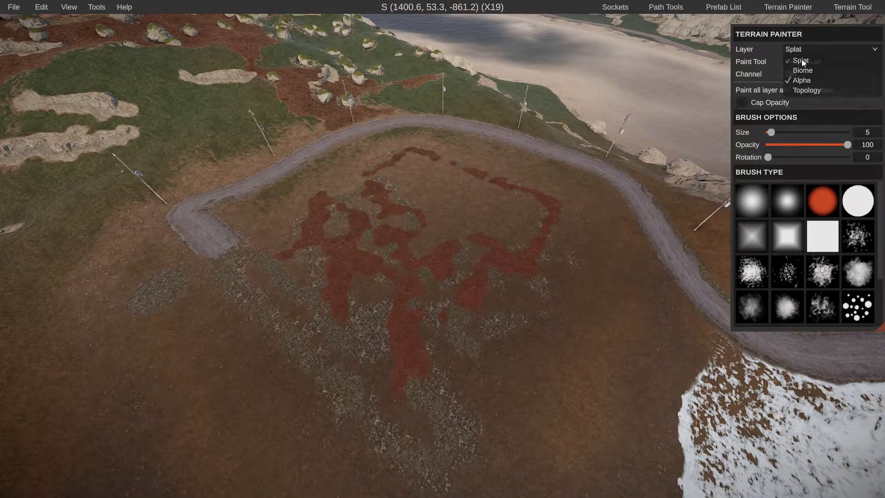
click(801, 74)
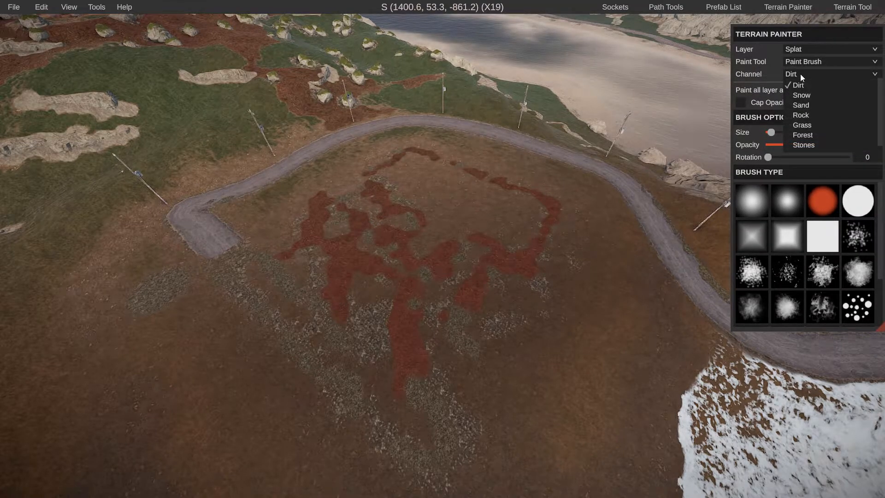
click(772, 133)
drag(771, 133, 778, 133)
Paint dirt over the red and stony patches across the former gas station site
mouse_move(533, 238)
mouse_down()
mouse_move(415, 227)
mouse_move(392, 277)
mouse_move(477, 373)
mouse_move(292, 298)
mouse_move(244, 309)
mouse_move(433, 297)
mouse_move(463, 269)
mouse_move(411, 231)
mouse_move(427, 231)
mouse_up()
key(a)
mouse_move(426, 231)
right_down()
mouse_move(442, 249)
mouse_move(437, 259)
right_up()
key(d)
key(w)
key(s)
key(w)
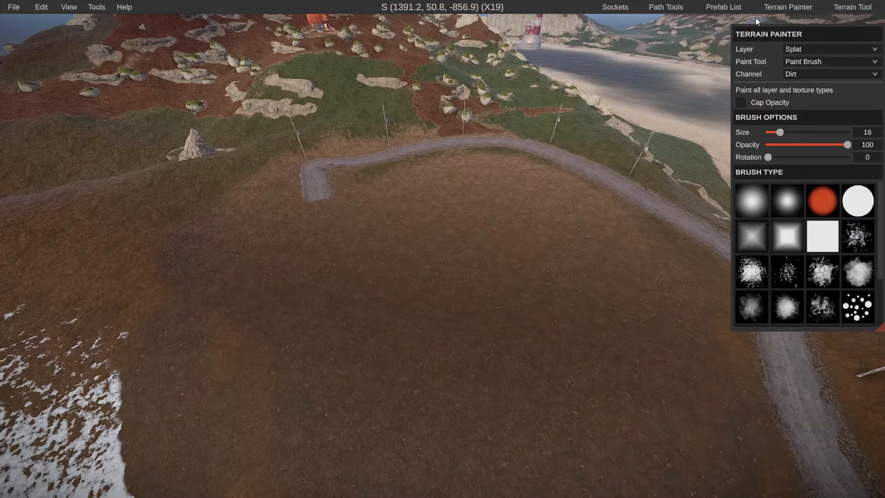
Search the prefab list for "project" and select the Project Riesev2-4 custom prefab
click(723, 7)
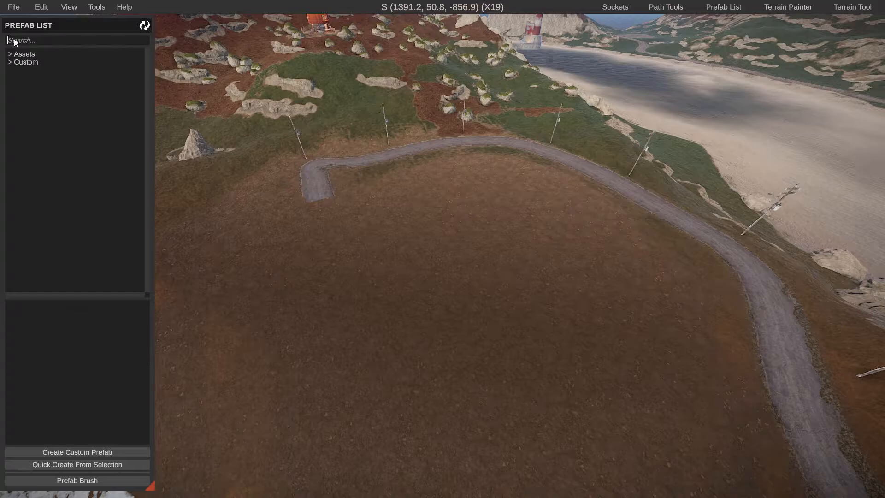
text(project)
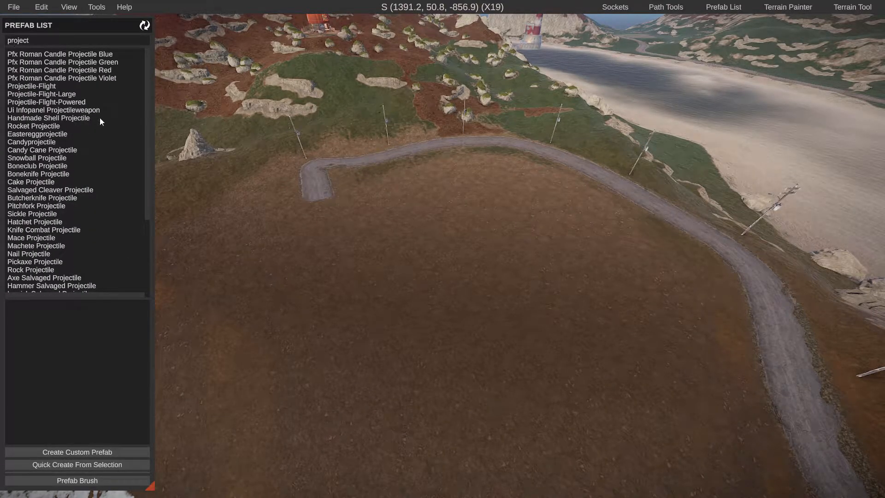
scroll(103, 125, down, 5)
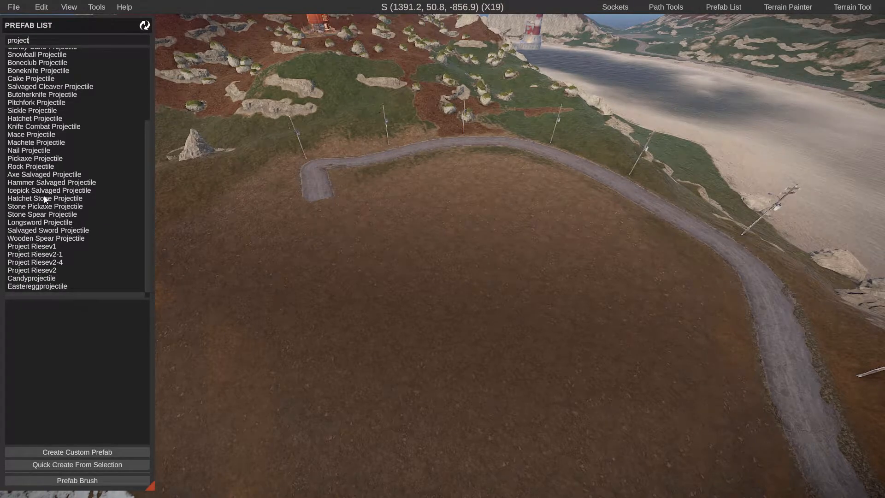
scroll(34, 217, up, 2)
click(34, 261)
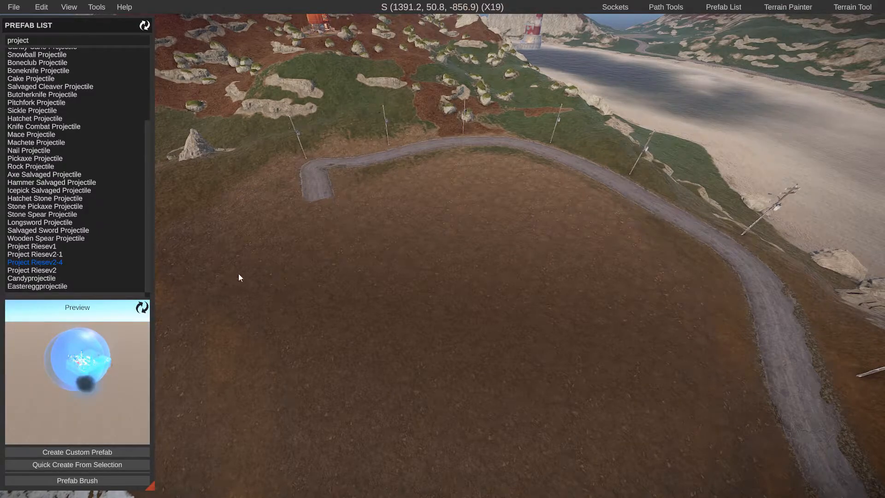
Place the Project Riesev2-4 prefab on the cleared dirt area inside the road bend
right_drag(270, 269, 383, 285)
key(a)
right_drag(431, 226, 442, 253)
key(w)
right_drag(322, 258, 334, 279)
key(s)
key(w)
key(w)
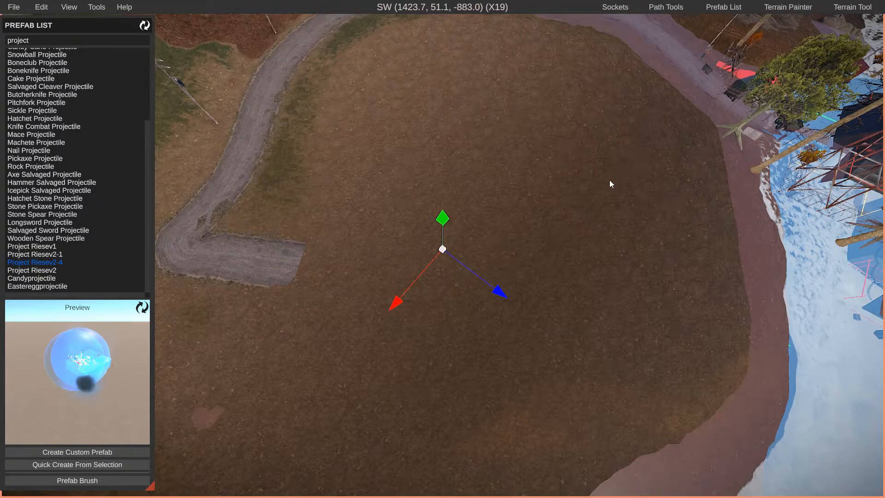
Select the placed Project Riesev2-4 monument for transforming, with the whole site in view
right_drag(588, 196, 574, 206)
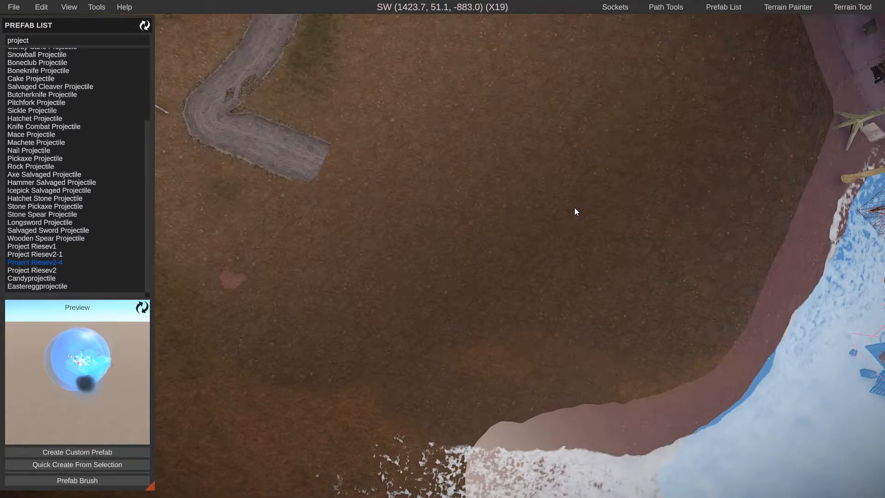
right_drag(575, 208, 461, 133)
key(d)
key(s)
key(a)
right_drag(438, 238, 521, 300)
key(w)
click(483, 231)
key(s)
key(a)
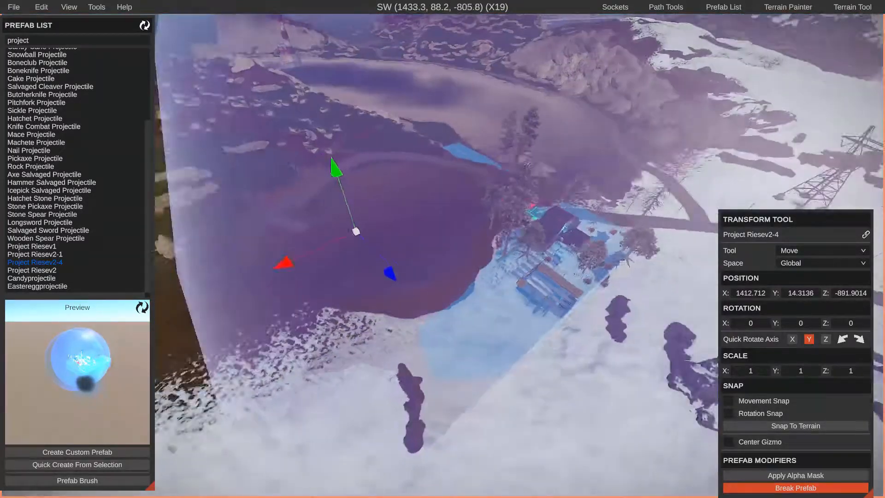
Move the monument to about X 1398.9, Z -985.5 and rotate it about 48.8° on Y, using Local space
key(a)
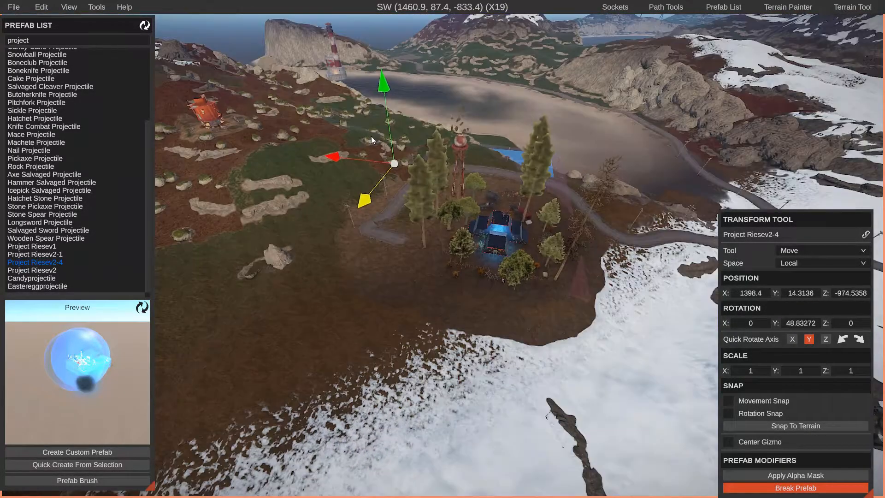
drag(371, 137, 354, 149)
right_drag(454, 234, 457, 251)
key(w)
right_drag(520, 259, 477, 195)
key(w)
key(s)
key(w)
key(w)
drag(423, 177, 424, 175)
right_drag(423, 175, 412, 176)
key(s)
key(e)
right_drag(430, 225, 431, 250)
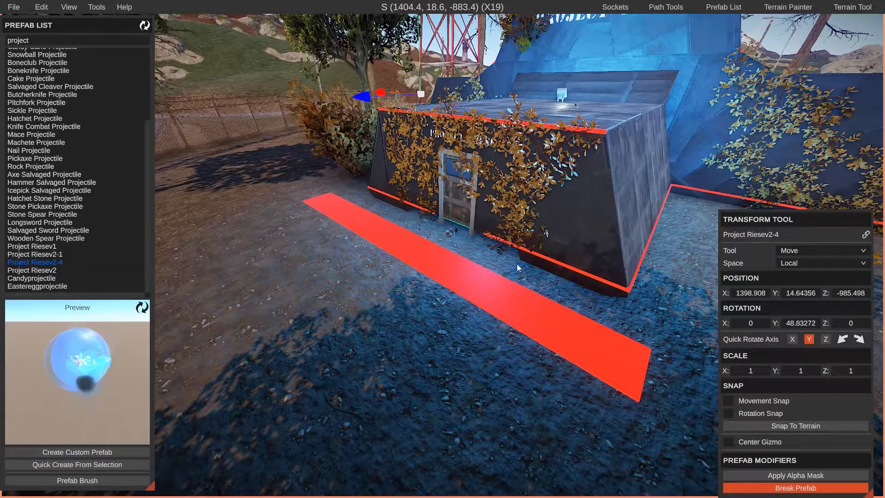
Lower the monument to about Y 14.3 so the bunker entrance sits flush with the ground
key(w)
right_drag(470, 279, 419, 248)
key(s)
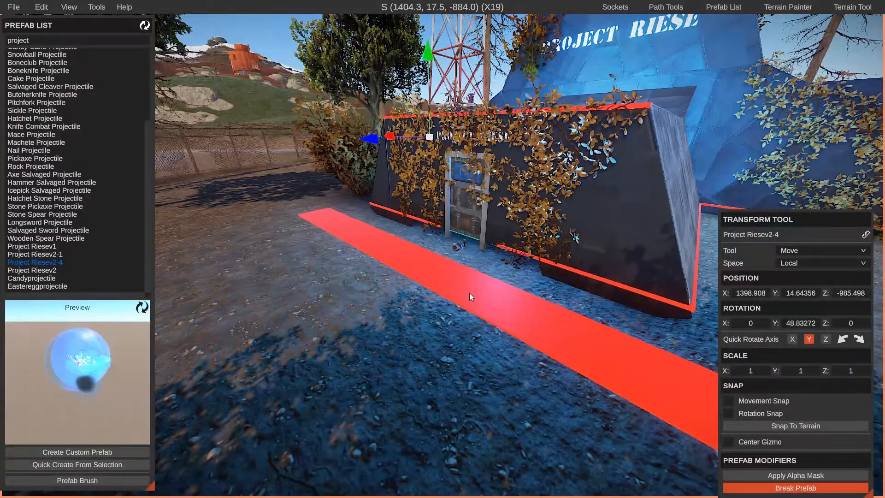
drag(432, 83, 436, 97)
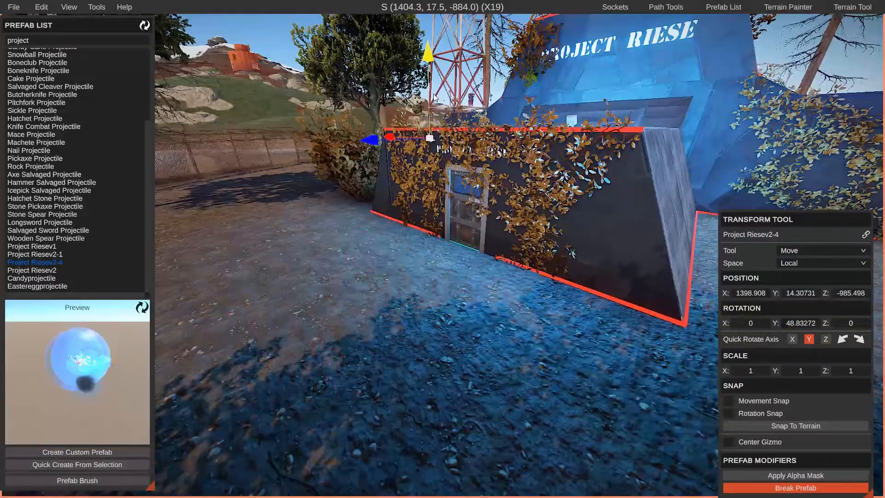
key(a)
right_drag(433, 207, 484, 258)
Examine the monument's placement inside the road bend and the volume protruding on the shore side
key(s)
key(s)
key(space)
key(w)
key(a)
key(s)
key(w)
key(d)
key(s)
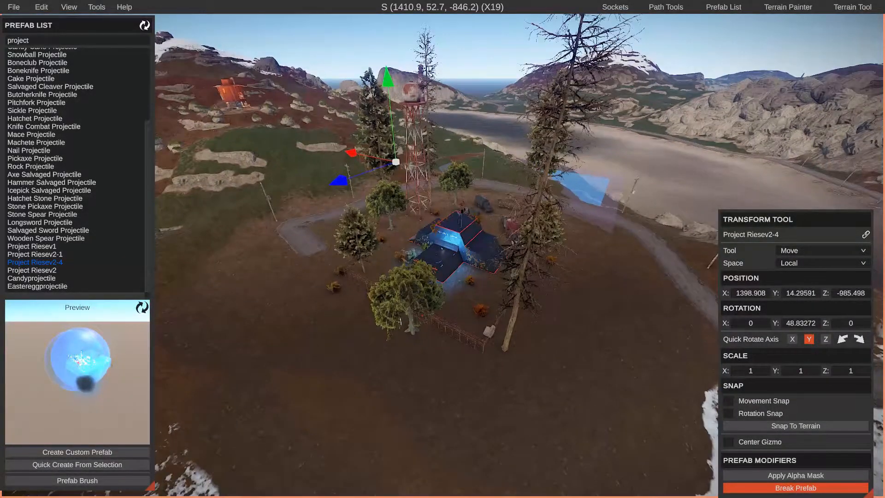
key(w)
key(d)
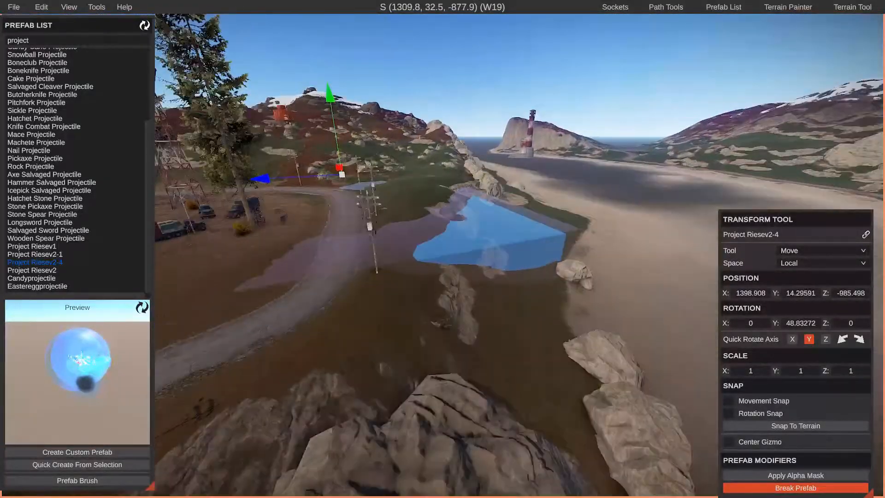
key(w)
key(d)
key(w)
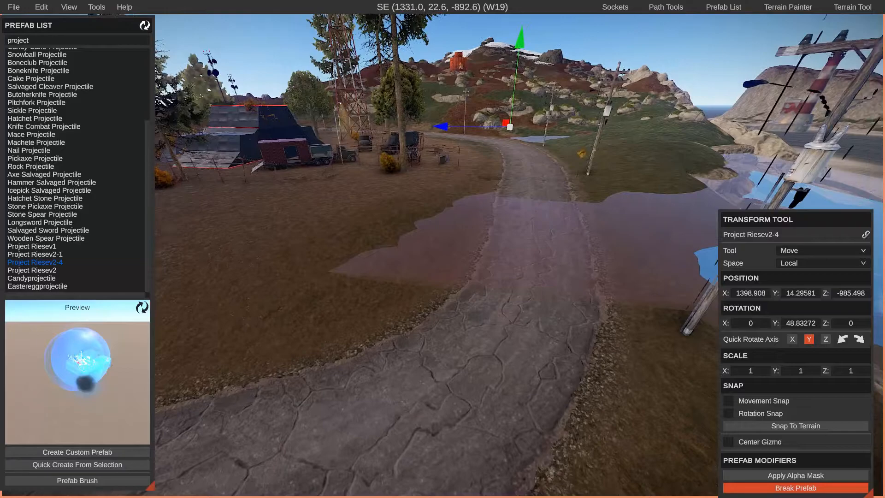
Inspect up close where the monument's underground volume breaks through the ground at the road
right_drag(442, 249, 378, 232)
key(w)
key(s)
key(d)
key(w)
right_drag(365, 273, 305, 288)
key(w)
key(a)
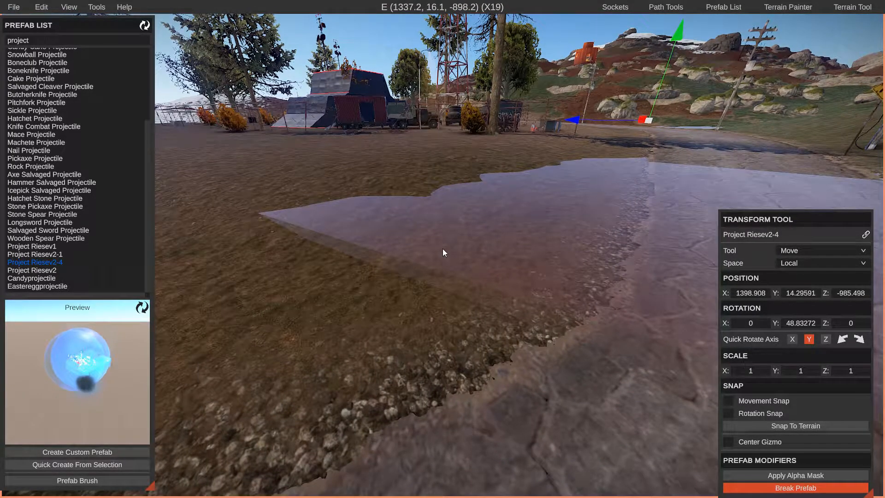
key(e)
right_drag(515, 231, 458, 264)
key(s)
key(d)
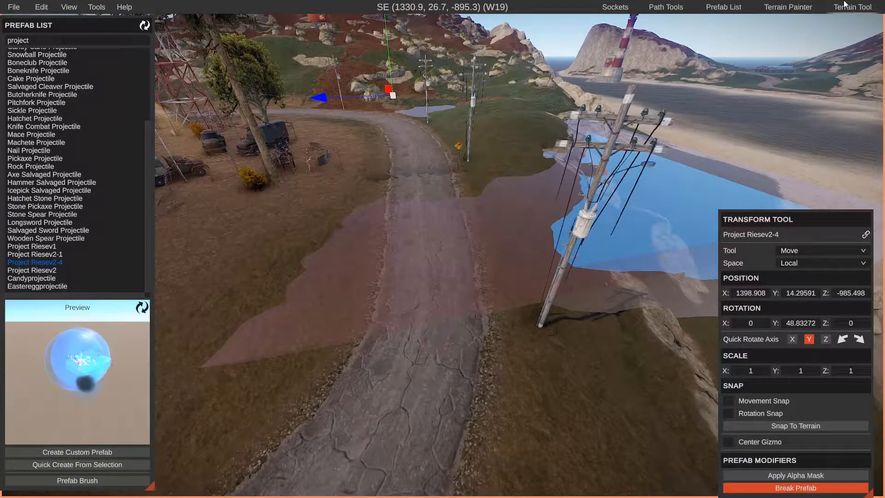
Try raising the terrain beside the road with brush size 6 at opacity 100, and undo the result
click(845, 5)
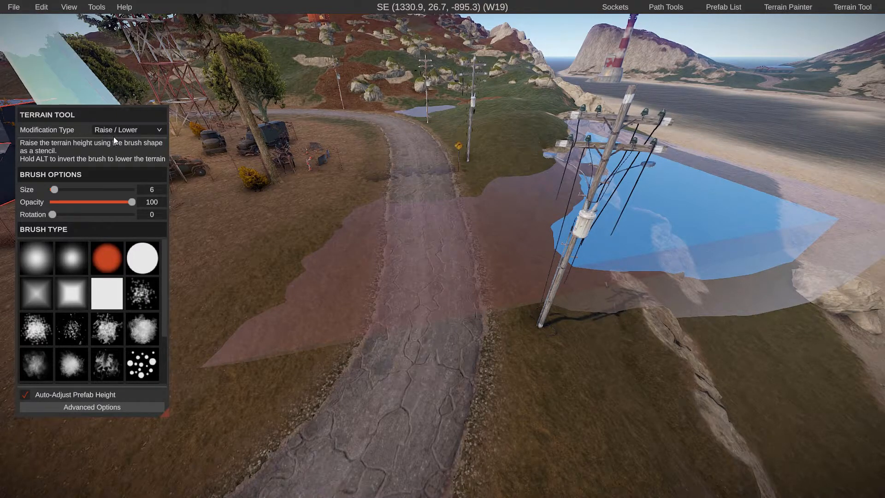
drag(126, 200, 162, 202)
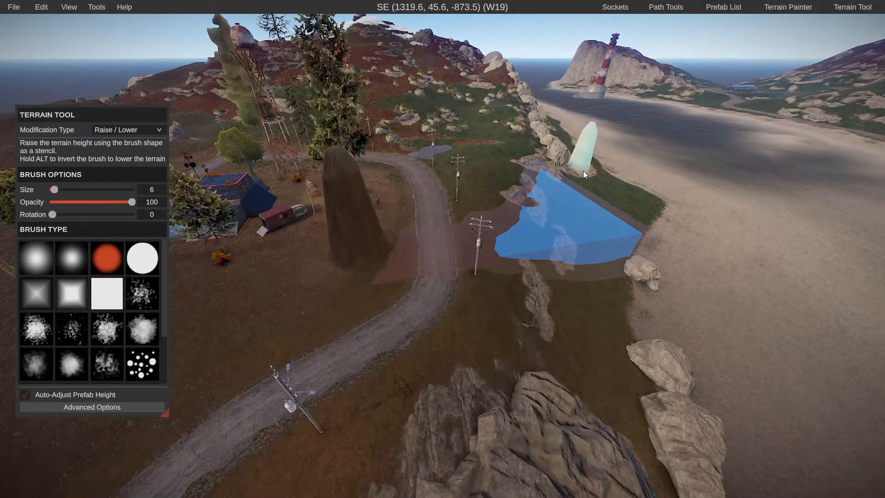
key(ctrl+z)
key(w)
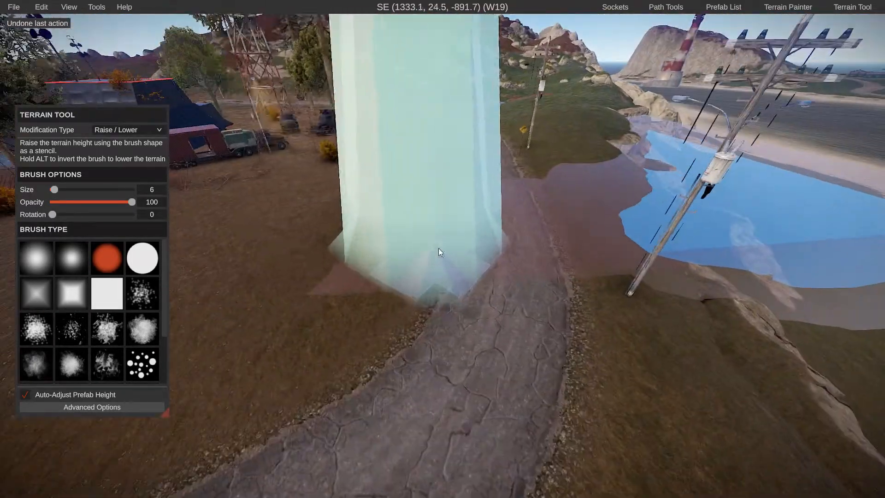
key(ctrl+z)
Set the Raise / Lower brush opacity to 3 and raise the terrain over the exposed volume crossing the road
drag(132, 201, 54, 206)
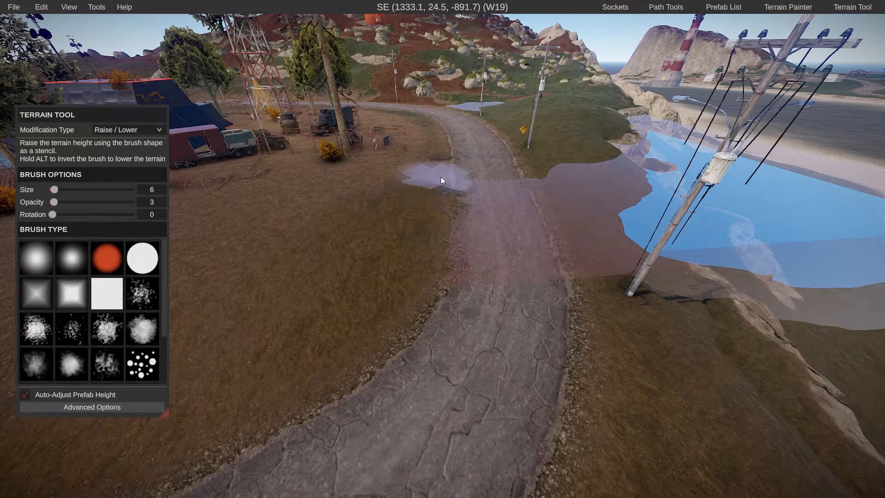
key(w)
right_drag(488, 257, 441, 239)
key(s)
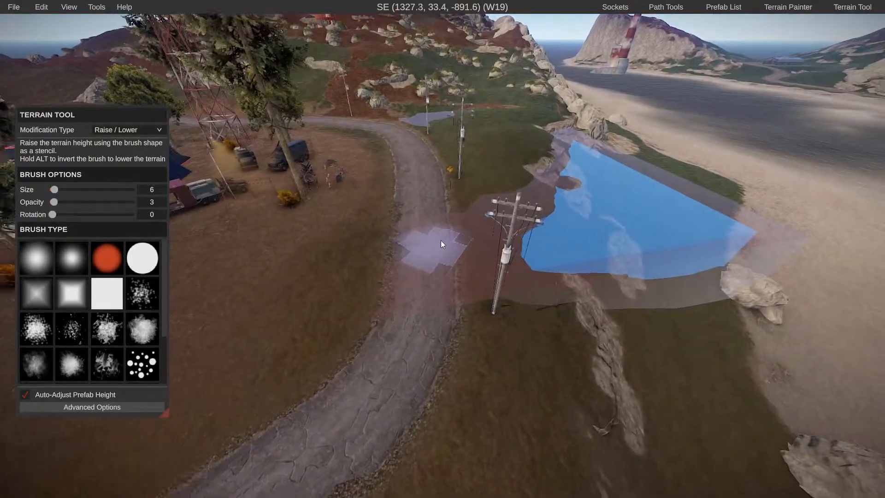
key(w)
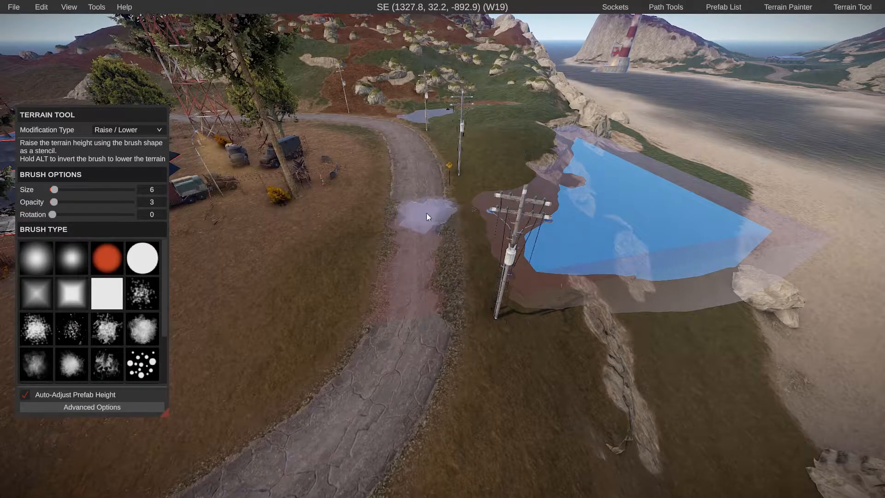
drag(427, 212, 433, 302)
key(w)
key(d)
mouse_move(489, 318)
right_down()
mouse_move(440, 246)
mouse_move(453, 239)
right_up()
key(s)
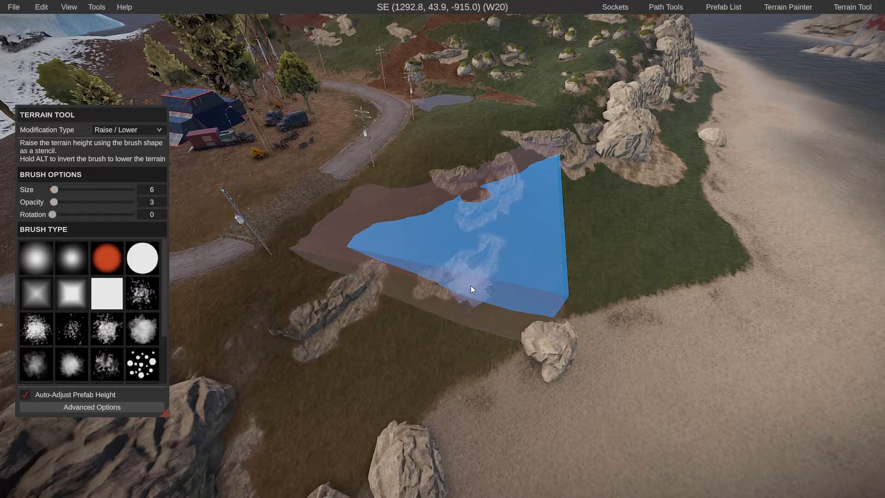
Raise the terrain over the small exposed patch on the grass beside the road bend
right_drag(471, 286, 435, 259)
key(w)
key(d)
key(w)
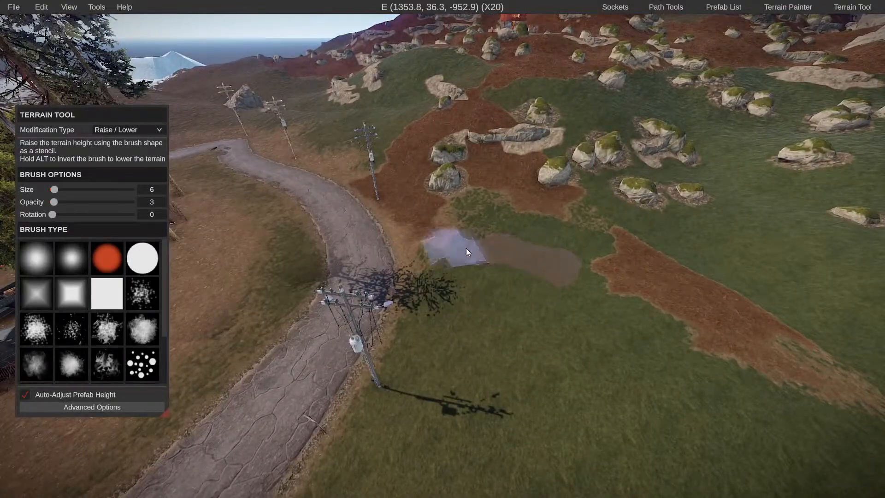
key(s)
right_drag(586, 250, 454, 245)
Enlarge the terrain brush to size 24 and raise the ground over the large exposed volume near the beach
key(a)
drag(55, 189, 61, 190)
key(a)
right_drag(488, 277, 491, 179)
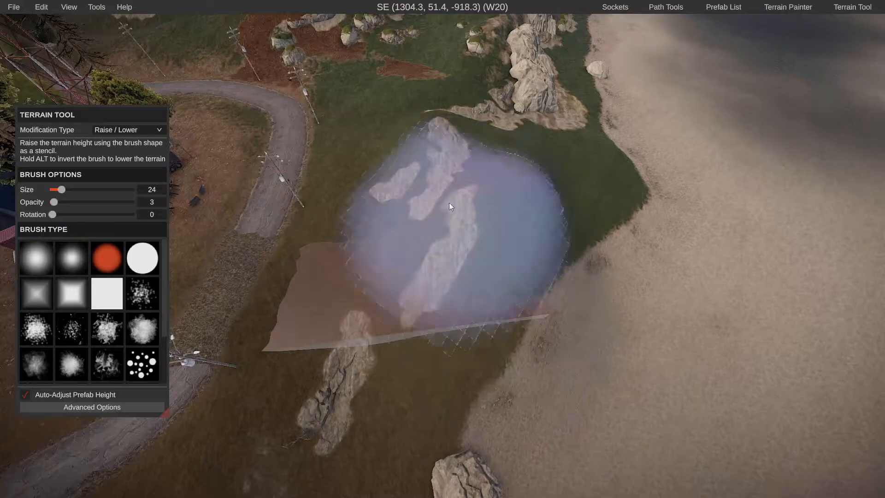
key(w)
key(s)
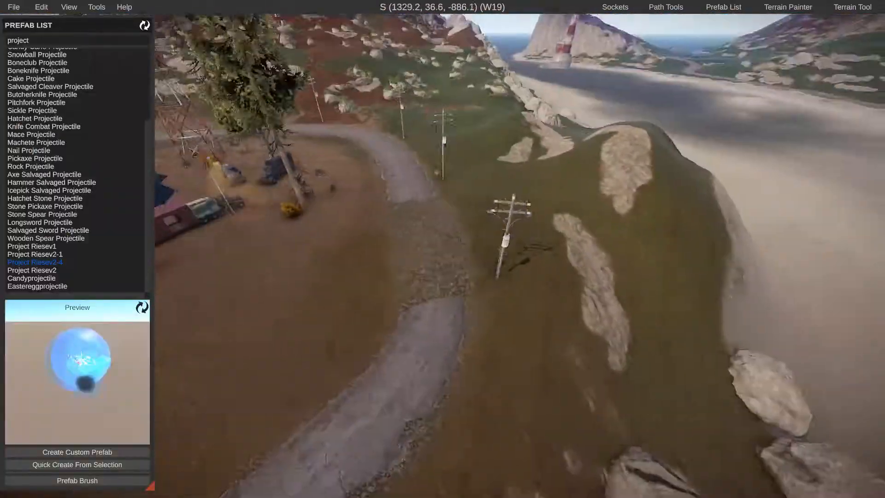
key(w)
right_drag(520, 256, 516, 281)
key(s)
Box-select the eight rocks around the raised shoreline slope, snap them to the terrain and adjust their height
click(717, 4)
key(s)
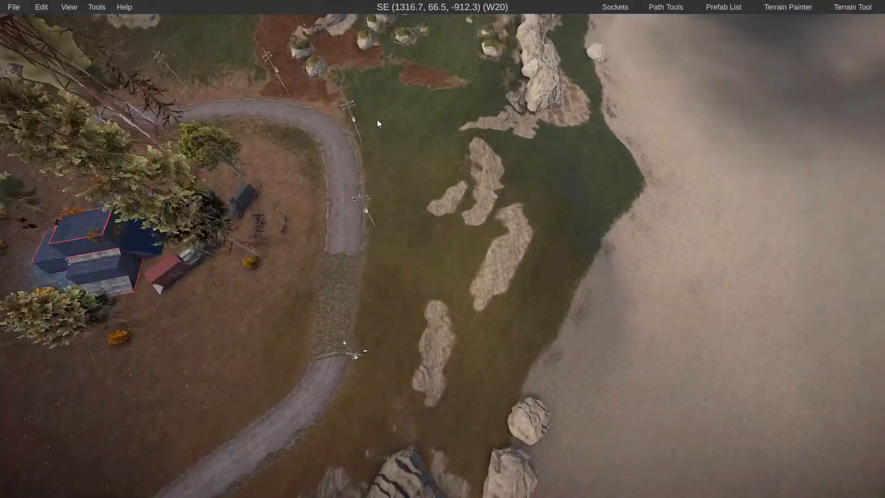
drag(377, 119, 577, 427)
right_drag(474, 354, 666, 353)
key(w)
key(x)
drag(790, 221, 758, 79)
click(759, 286)
right_drag(576, 277, 567, 230)
key(a)
key(d)
drag(478, 141, 503, 329)
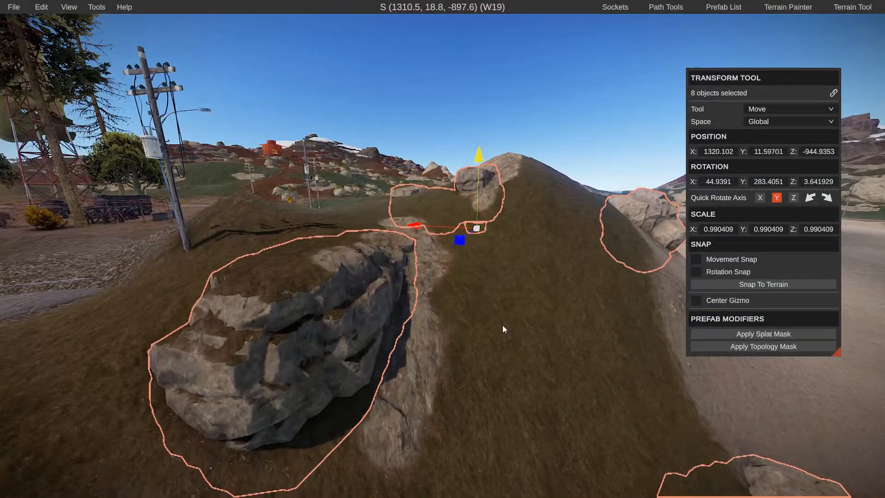
click(546, 359)
key(s)
right_drag(546, 359, 544, 406)
Reshape the terrain at the buried road section with a small Raise / Lower brush
key(a)
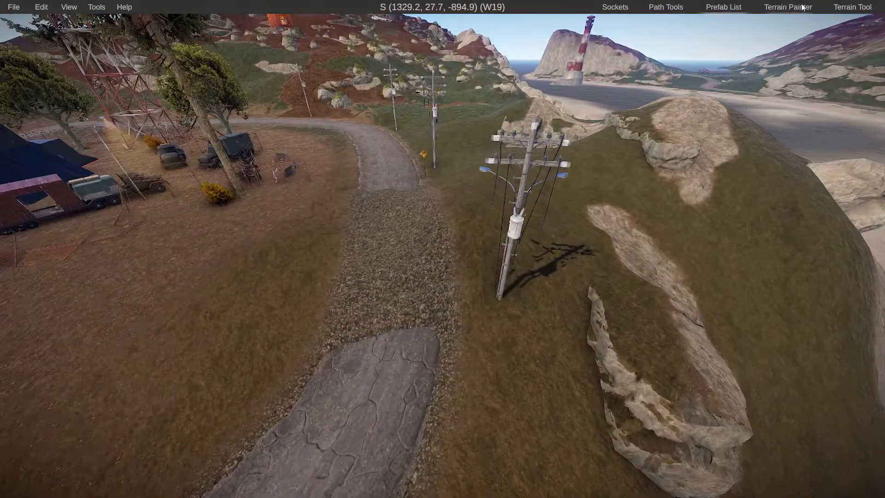
click(851, 6)
click(125, 130)
click(123, 141)
drag(61, 189, 55, 189)
mouse_move(393, 217)
mouse_down()
mouse_move(403, 289)
mouse_move(396, 249)
mouse_up()
right_drag(396, 249, 441, 248)
key(w)
Reduce the terrain brush opacity to 1 and rework the ground across the buried road gap in Raise / Lower mode
click(125, 130)
click(118, 160)
key(s)
Open the partly buried road for path editing and bring its nodes at the gap into close view
key(s)
mouse_move(54, 194)
mouse_down()
mouse_move(69, 195)
mouse_move(52, 202)
mouse_up()
click(118, 131)
click(120, 141)
mouse_move(411, 222)
mouse_down()
mouse_move(405, 277)
mouse_move(411, 208)
mouse_up()
key(a)
right_drag(411, 281, 498, 281)
click(658, 4)
click(526, 447)
right_drag(526, 323, 276, 276)
key(w)
right_drag(548, 148, 516, 217)
key(s)
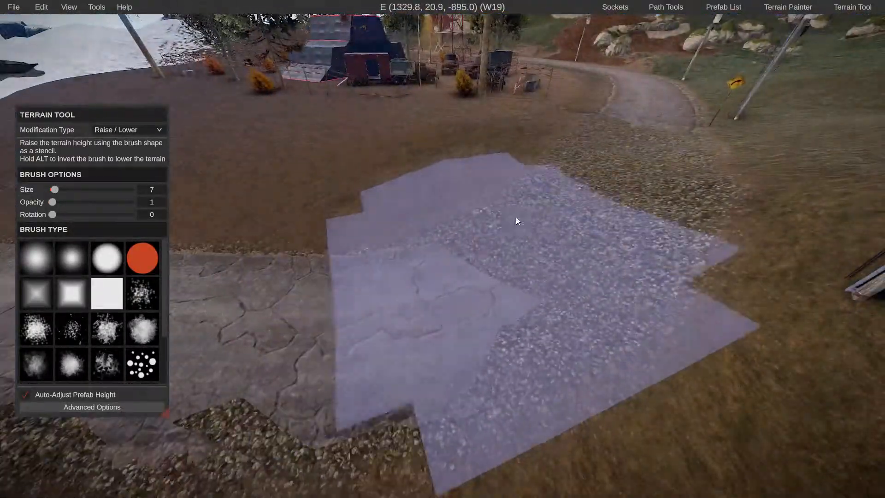
key(Delete)
click(665, 6)
click(658, 34)
click(402, 333)
key(w)
key(d)
right_drag(402, 333, 484, 226)
Raise the first road node at the gap to about Y 13.86
click(469, 259)
key(a)
drag(432, 237, 433, 222)
right_drag(433, 223, 425, 222)
key(d)
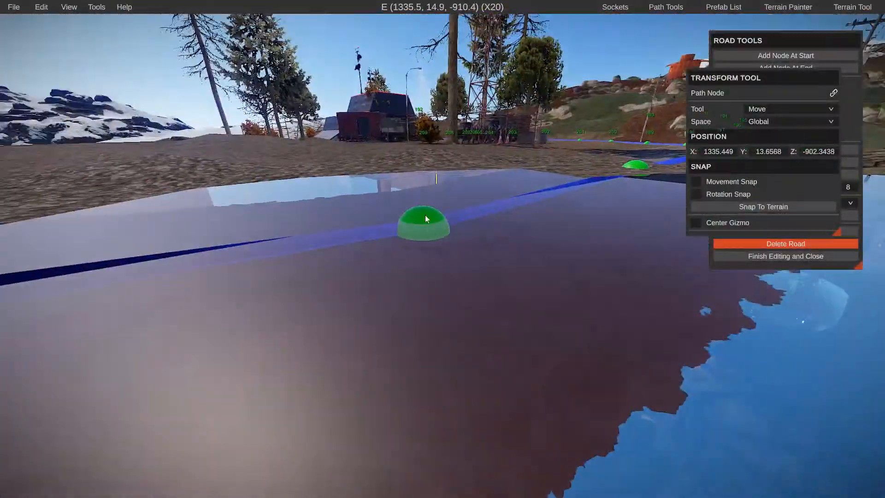
click(424, 221)
drag(444, 210, 444, 203)
right_drag(445, 203, 415, 259)
key(s)
click(398, 317)
drag(390, 290, 389, 281)
right_drag(389, 280, 479, 247)
key(d)
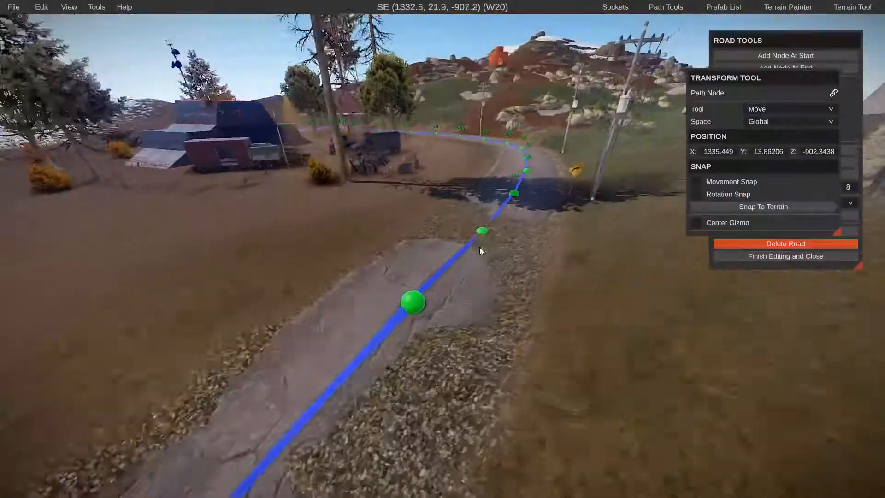
Raise the neighbouring road node so the road surface clears the terrain along the rest of the gap
click(472, 234)
drag(475, 170, 476, 165)
right_drag(484, 216, 413, 292)
key(s)
key(a)
drag(454, 127, 454, 123)
right_drag(454, 124, 392, 267)
key(a)
key(s)
key(w)
right_drag(567, 246, 486, 265)
Touch up the ground beside the road with the size 1, opacity 1 terrain brush in Raise / Lower mode
key(s)
key(a)
key(w)
click(852, 7)
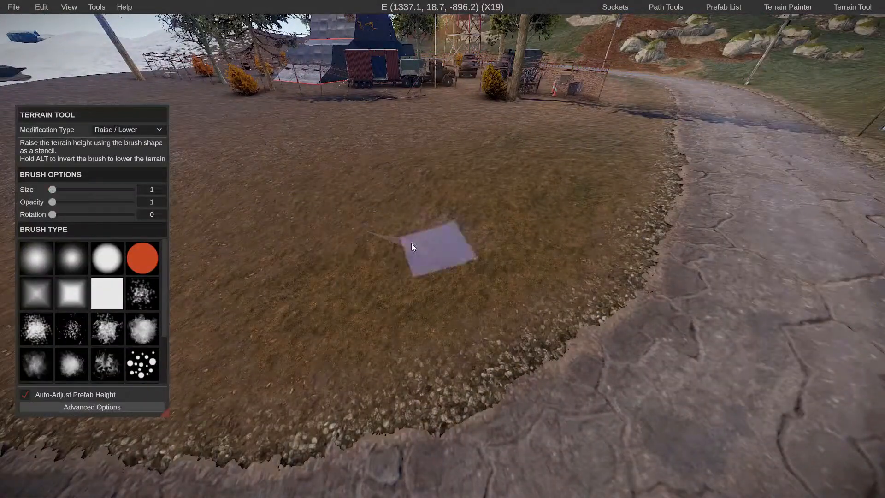
key(s)
right_drag(363, 220, 431, 247)
Return to prefab editing and select the placed Project Riesev2-4 monument prefab
click(733, 7)
right_drag(576, 184, 655, 163)
key(d)
key(space)
key(s)
key(d)
key(w)
key(a)
key(space)
key(a)
key(a)
key(space)
key(w)
key(space)
mouse_move(443, 230)
right_down()
mouse_move(442, 240)
mouse_move(446, 220)
right_up()
key(w)
click(446, 231)
key(s)
key(a)
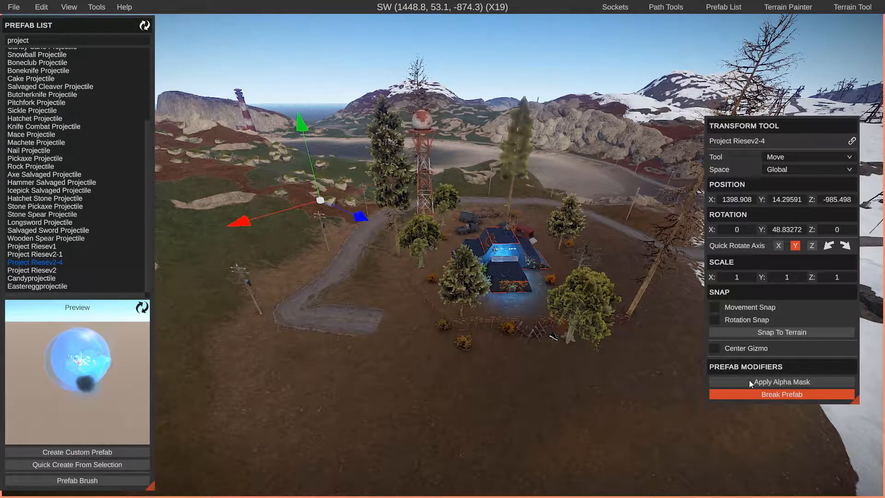
Apply the prefab's alpha mask to cut the terrain out of the Restricted Area shaft inside the monument and check the opening
key(w)
mouse_move(618, 360)
right_down()
mouse_move(664, 387)
mouse_move(617, 359)
right_up()
key(w)
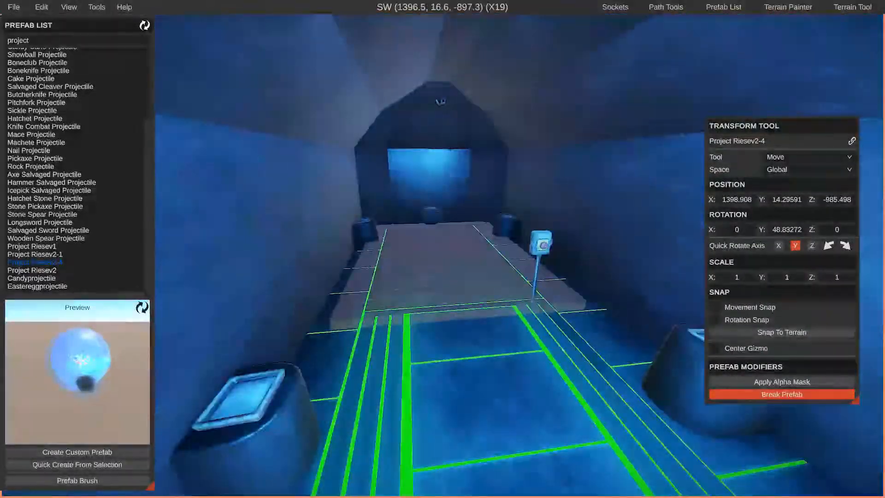
right_drag(617, 360, 611, 392)
key(w)
mouse_move(468, 318)
right_down()
mouse_move(474, 331)
mouse_move(475, 322)
right_up()
key(w)
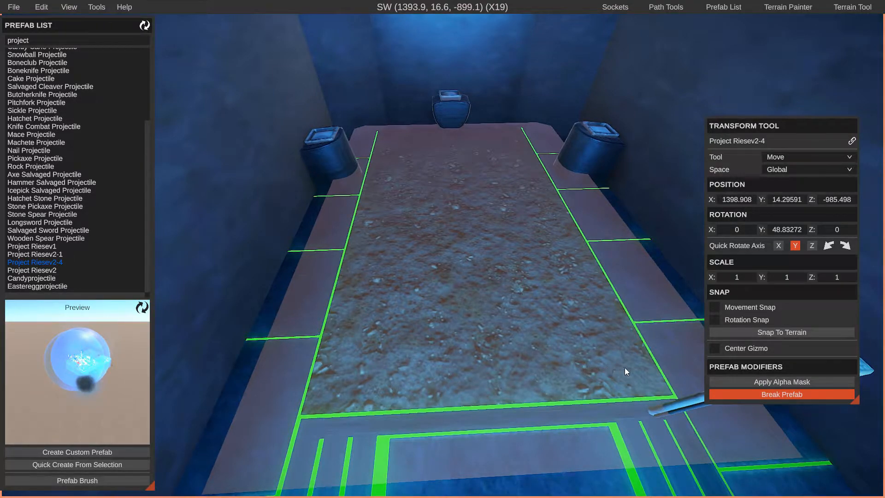
click(784, 381)
right_drag(443, 249, 351, 249)
key(d)
key(a)
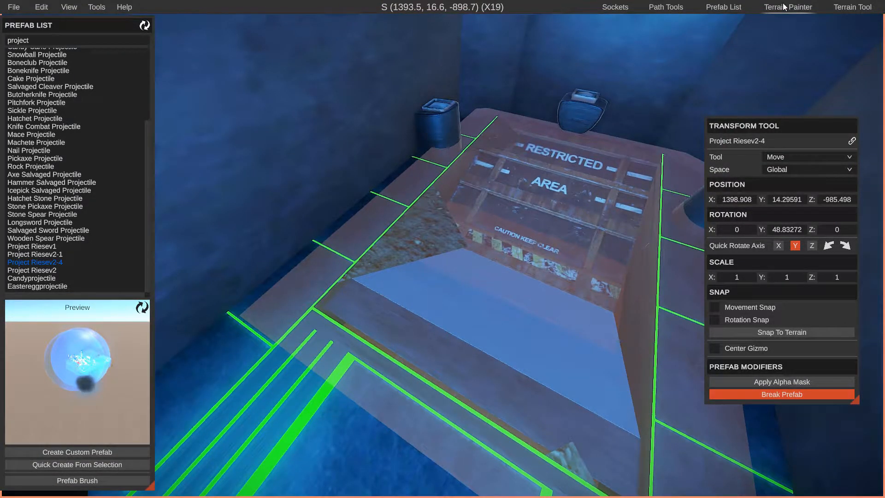
Set the terrain painter to the Alpha layer with a brush size of 1
click(783, 4)
click(795, 48)
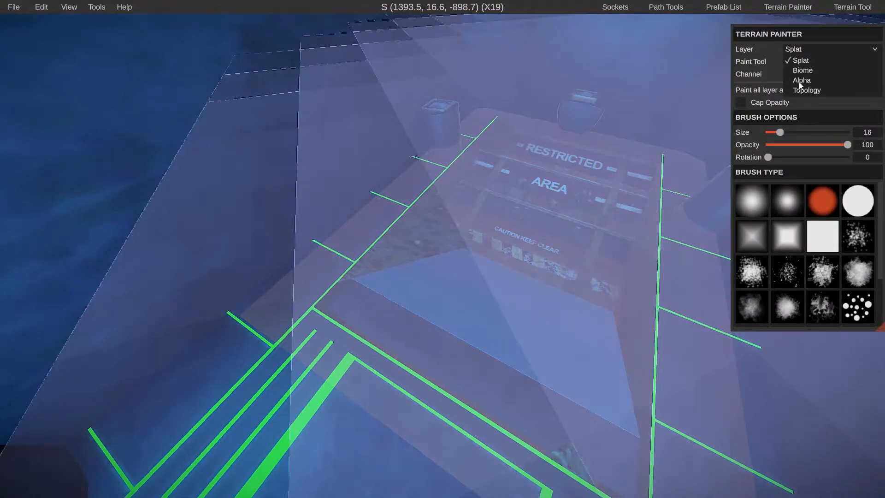
click(802, 80)
drag(781, 107, 762, 109)
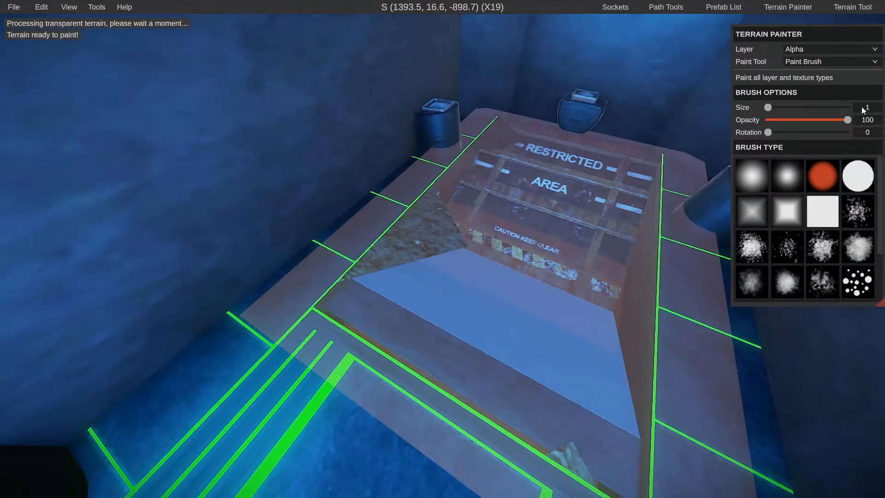
Paint away the leftover terrain patches along the edges and corners of the Restricted Area shaft opening
click(419, 233)
right_drag(419, 233, 441, 249)
key(a)
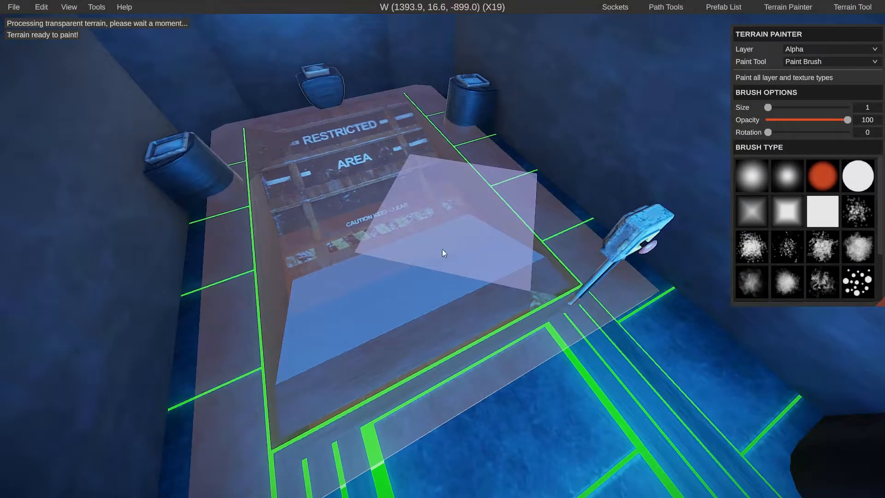
mouse_move(586, 322)
right_down()
mouse_move(443, 249)
mouse_move(433, 252)
mouse_move(511, 251)
right_up()
key(w)
scroll(443, 249, up, 1)
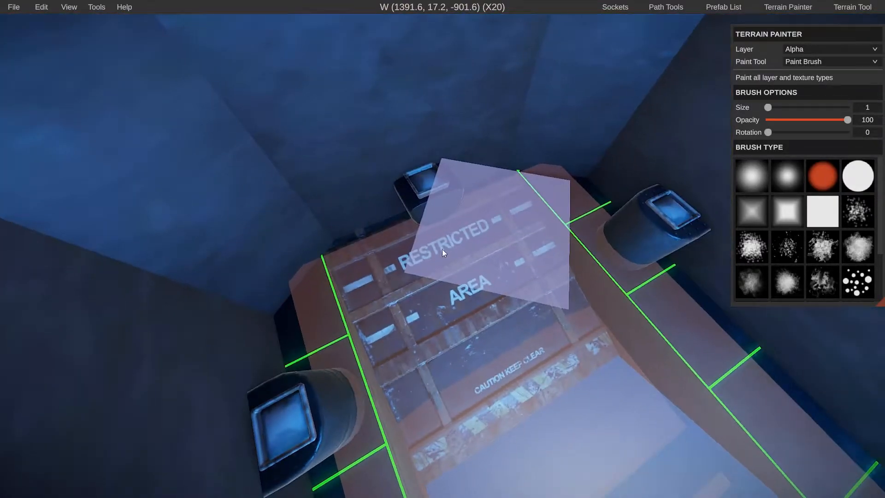
Switch back to the prefab list and examine the monument's entrance side and its surroundings from above
click(710, 5)
key(d)
mouse_move(529, 149)
right_down()
mouse_move(590, 143)
mouse_move(512, 138)
mouse_move(496, 125)
right_up()
scroll(529, 148, down, 1)
key(s)
right_drag(463, 301, 438, 309)
key(a)
key(w)
key(s)
key(w)
key(w)
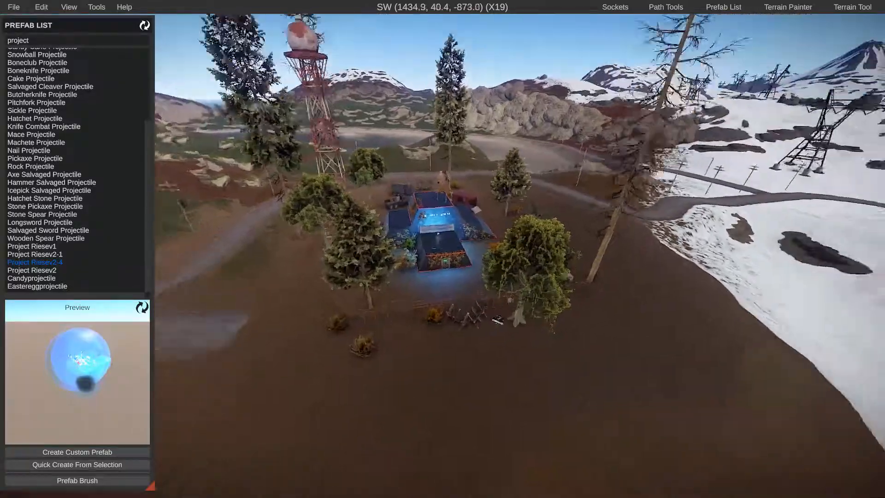
key(s)
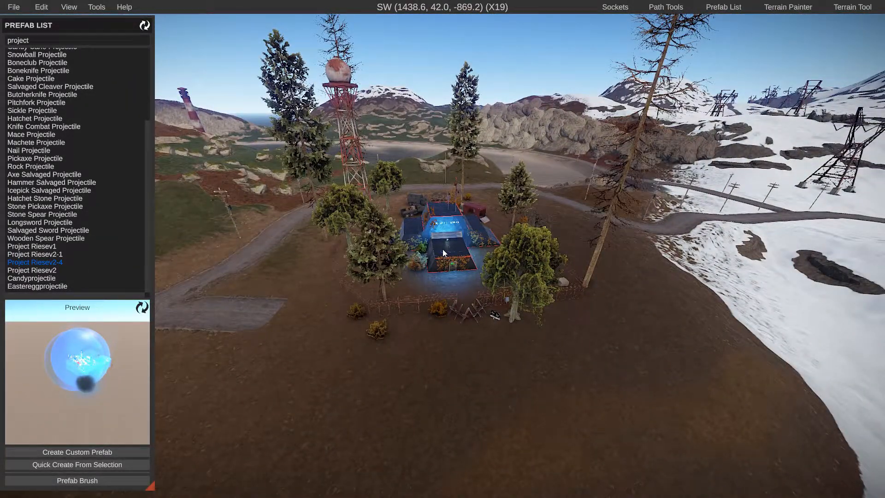
Circle the monument to examine how the road, trees and terrain blend around it from the remaining sides
right_drag(443, 250, 226, 249)
key(w)
key(s)
key(a)
right_drag(471, 311, 435, 282)
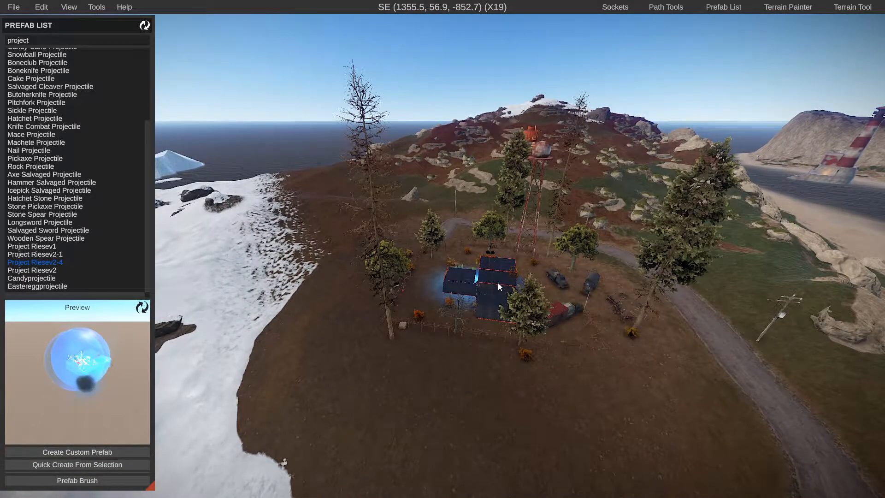
right_drag(497, 283, 443, 251)
key(w)
key(w)
key(d)
key(s)
key(a)
key(d)
key(d)
key(e)
key(s)
key(s)
key(e)
key(w)
key(a)
key(e)
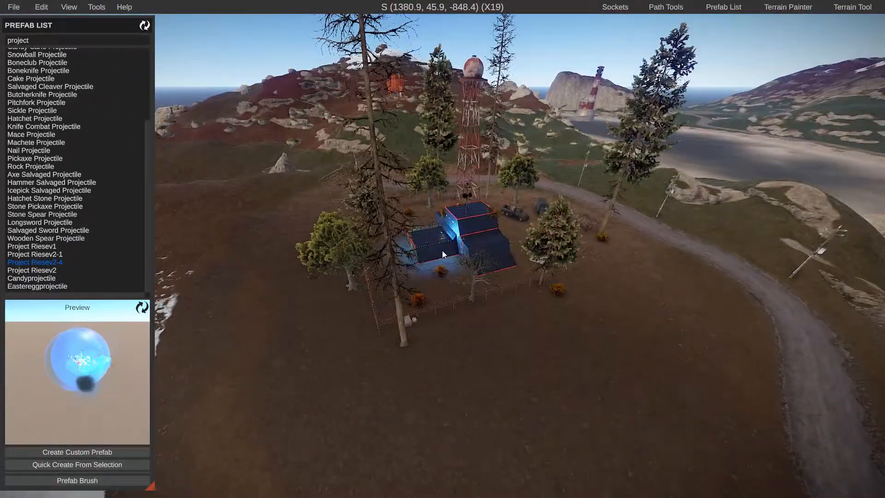